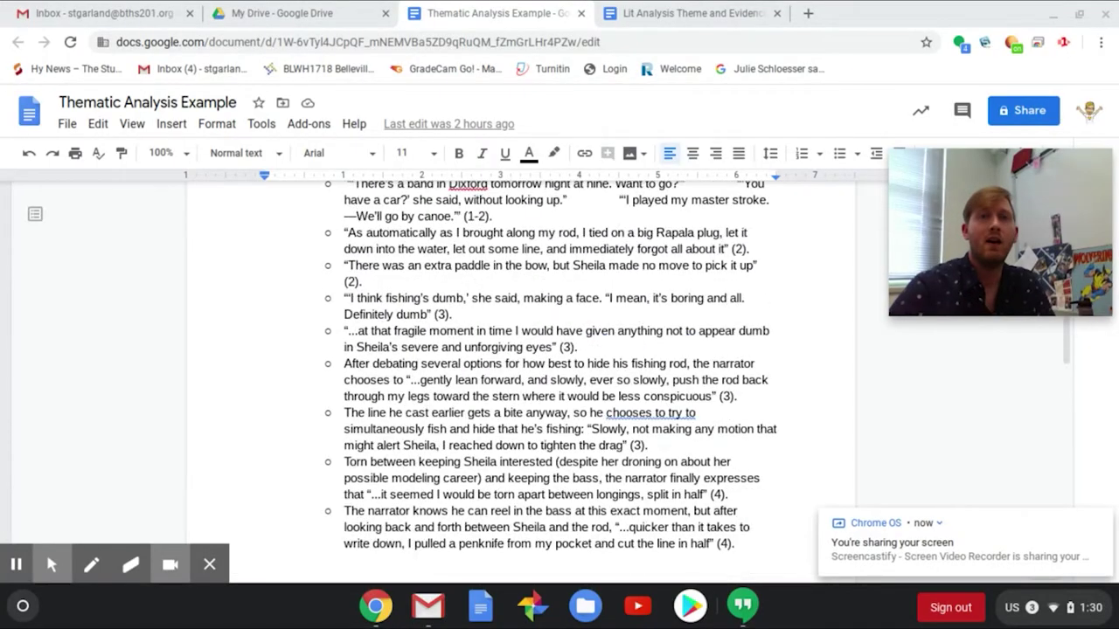
- Review the chosen theme and evidence in the workspace, and the sections of the Lit Analysis Theme and Evidence organizer
scroll(559, 367, "down", 1)
scroll(625, 377, "up", 5)
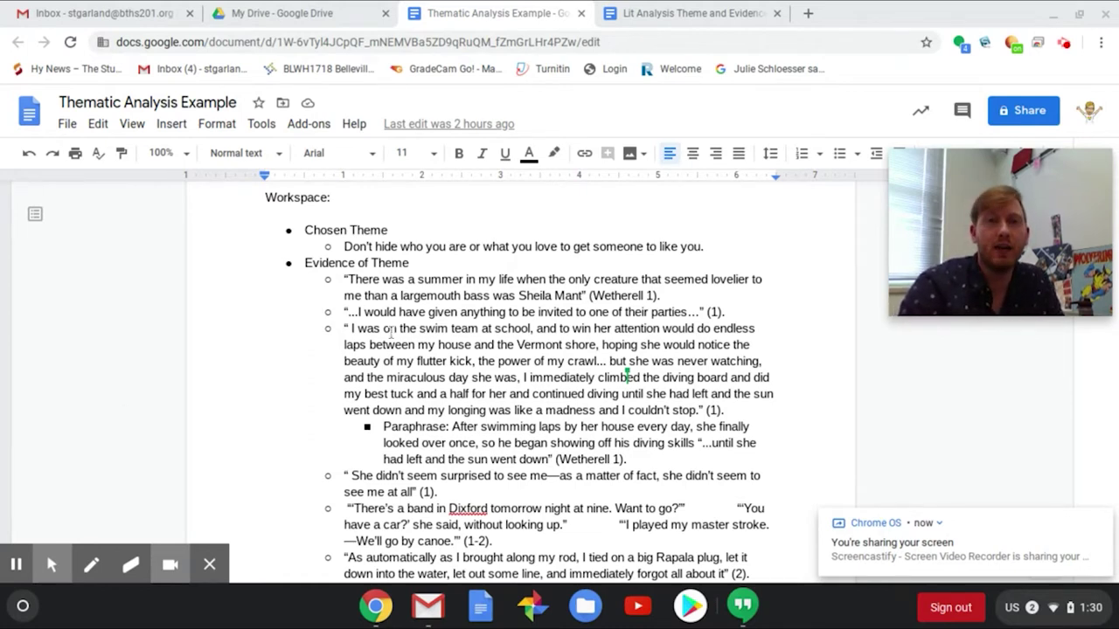
scroll(391, 330, "down", 1)
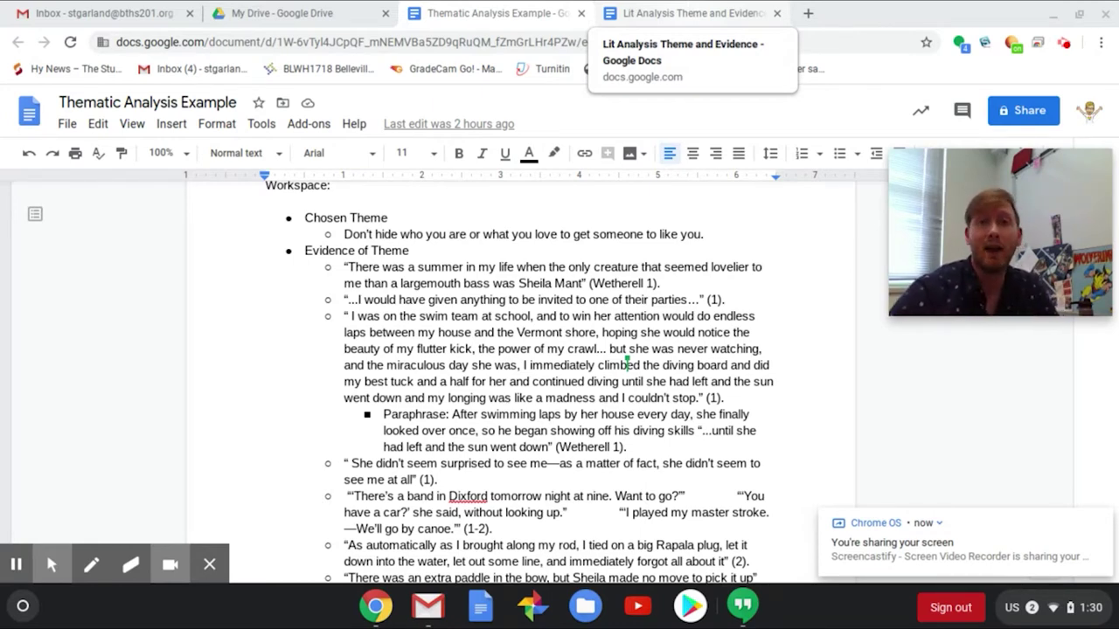
left_click(692, 10)
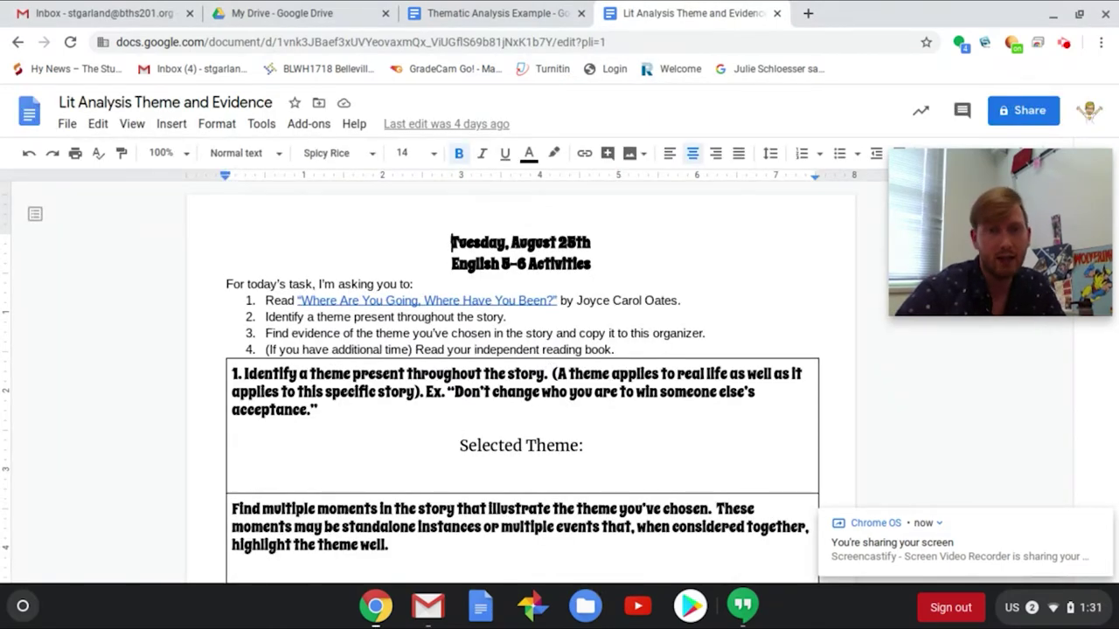
scroll(549, 361, "down", 3)
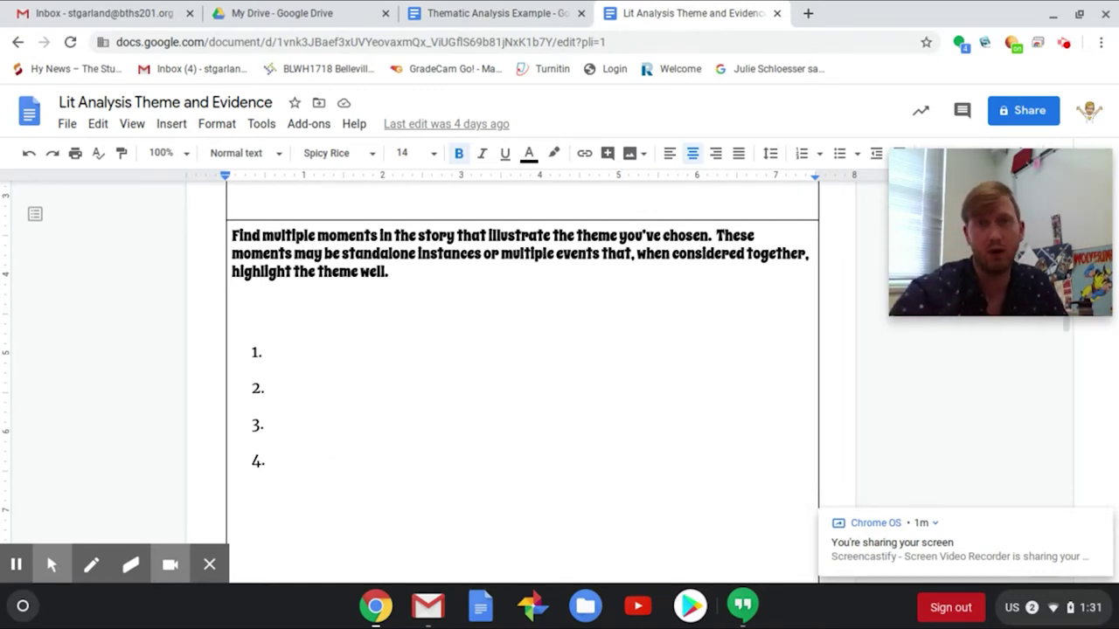
- Return to the Thematic Analysis Example document and review its evidence quotations through to the writing space
left_click(485, 11)
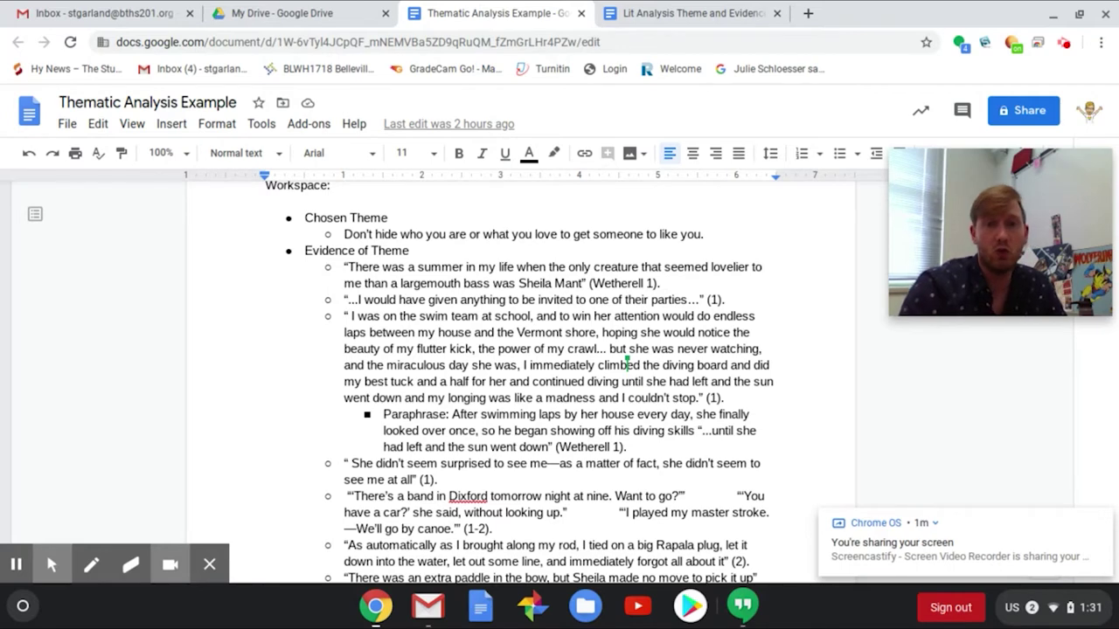
scroll(559, 385, "down", 4)
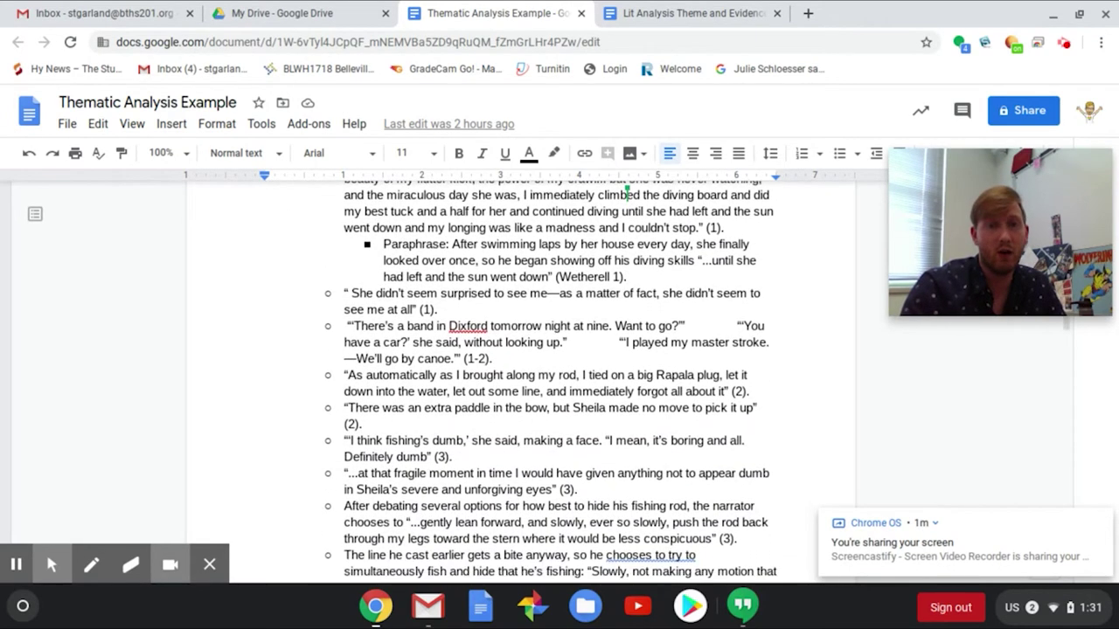
scroll(560, 385, "down", 7)
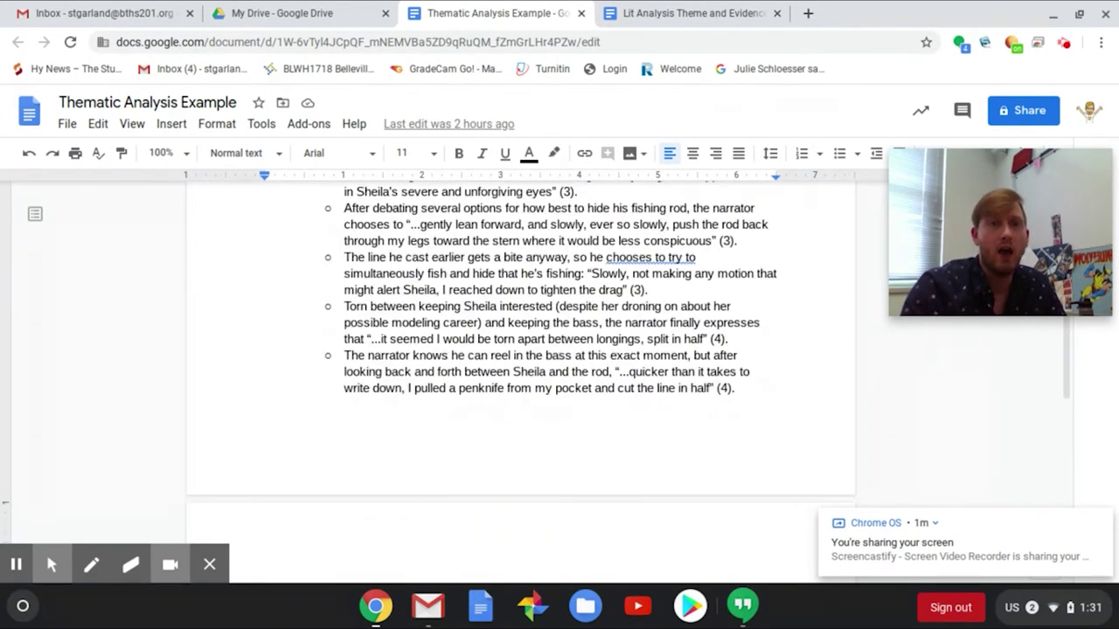
scroll(559, 384, "down", 6)
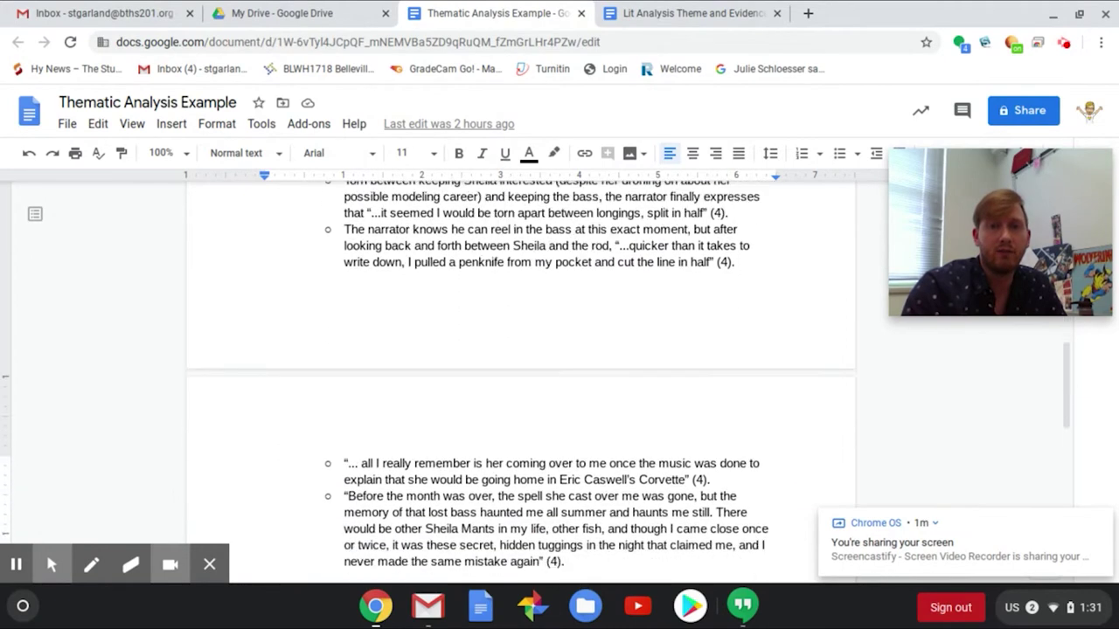
scroll(559, 385, "down", 3)
- Write the introductory paragraph ending on the theme in the writing space, and start the second with "In the beginning of the story, the narrator"
left_click(266, 513)
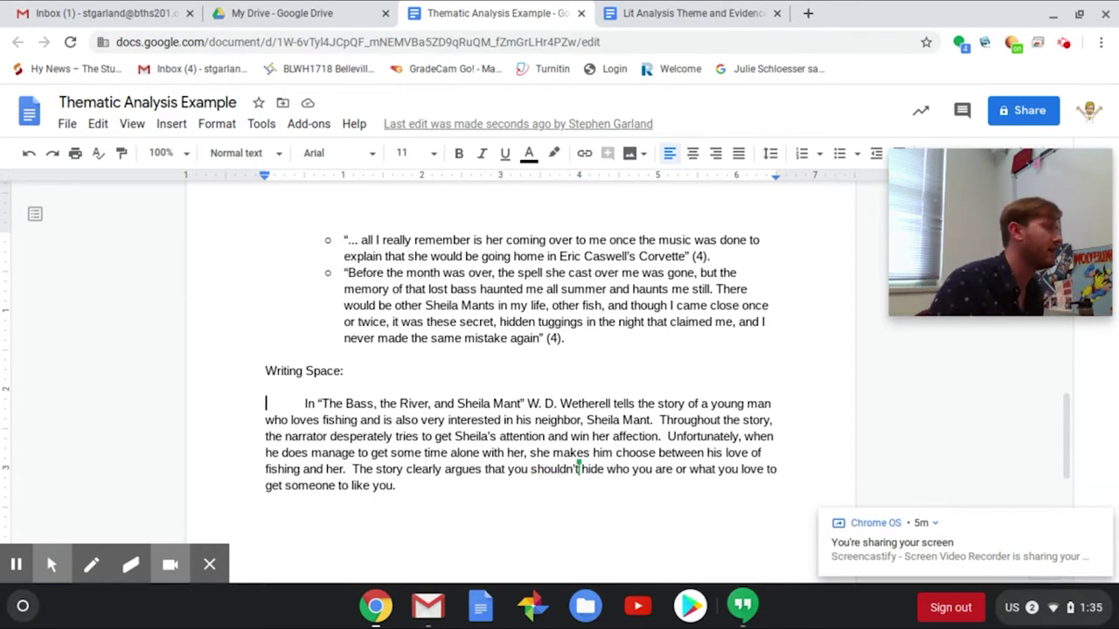
left_click(403, 486)
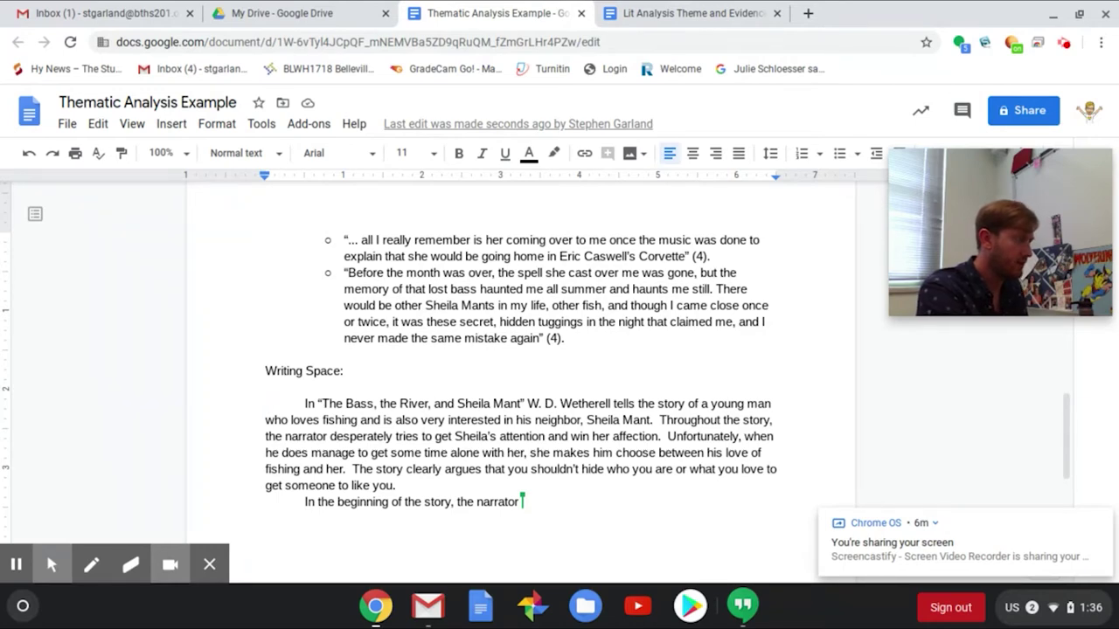
type("exp")
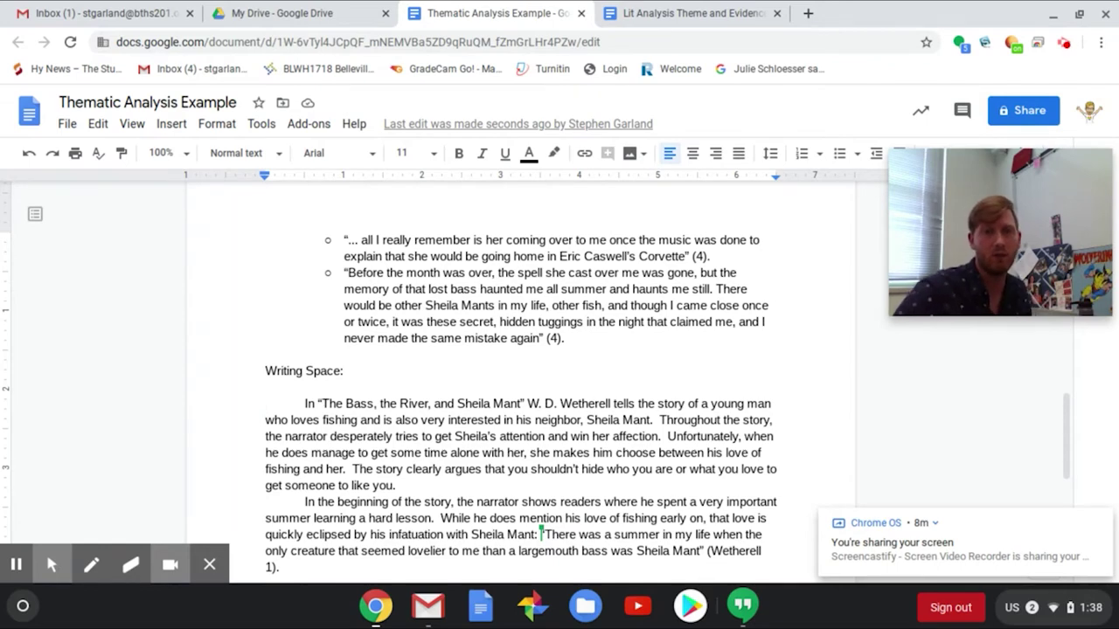
- Continue the second paragraph with "At this point, however, the story takes a break from the beauties of bass and focuses solely on Sheila."
scroll(520, 367, "down", 3)
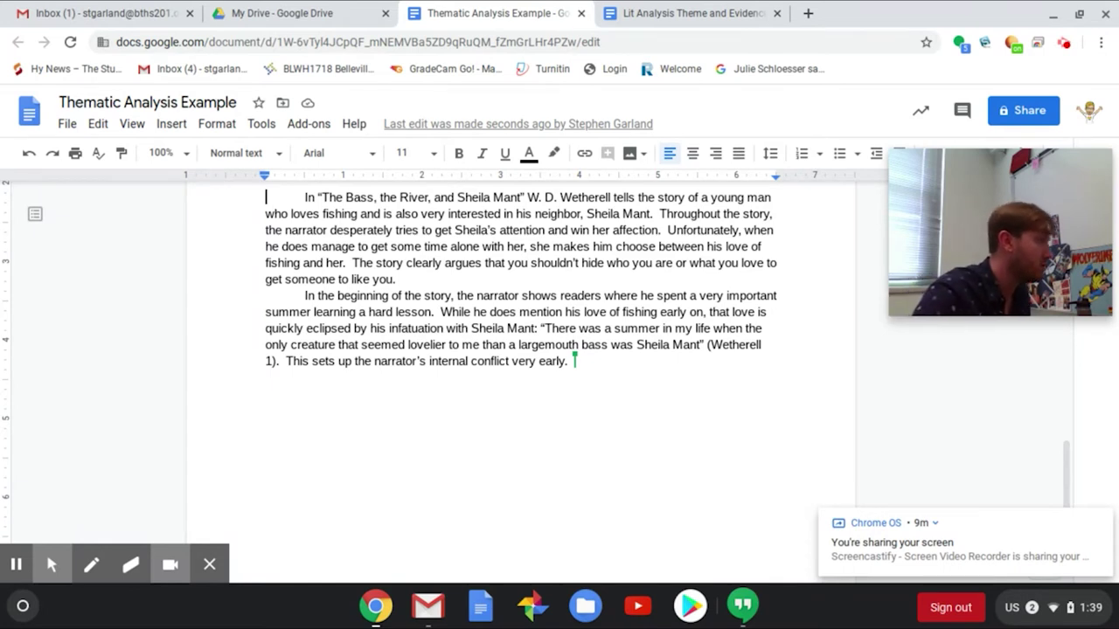
type("At this ")
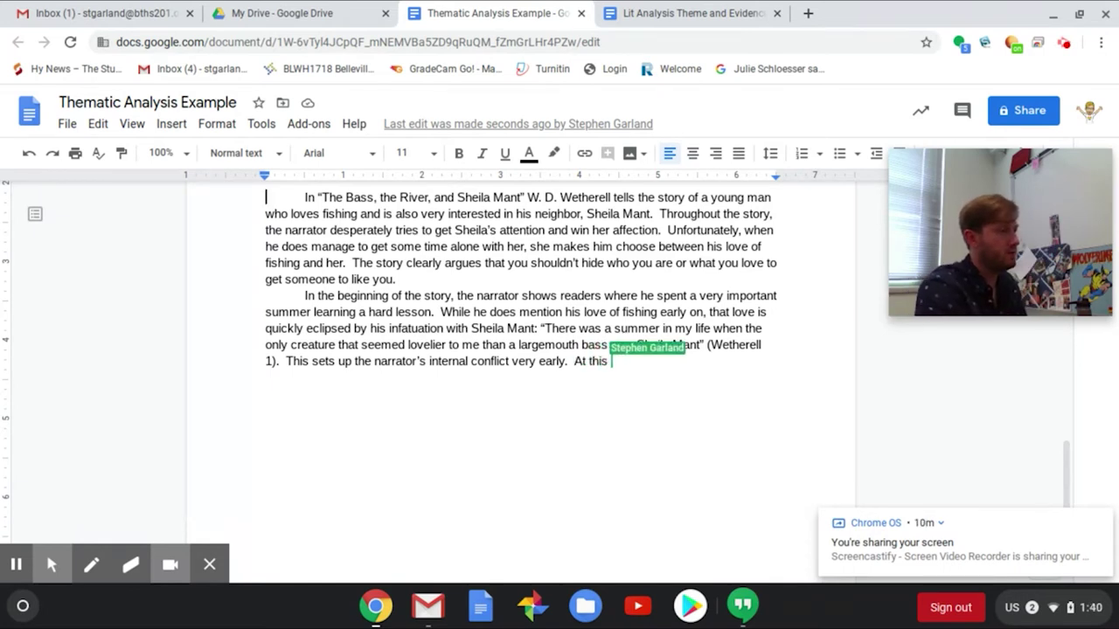
type("poin")
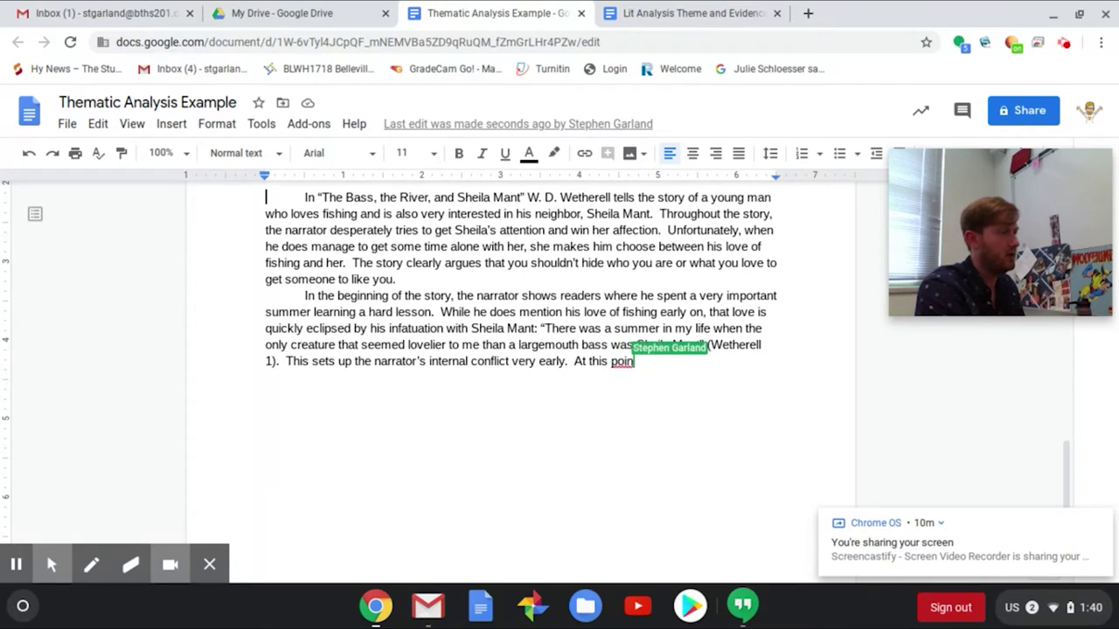
type("t, however, the ")
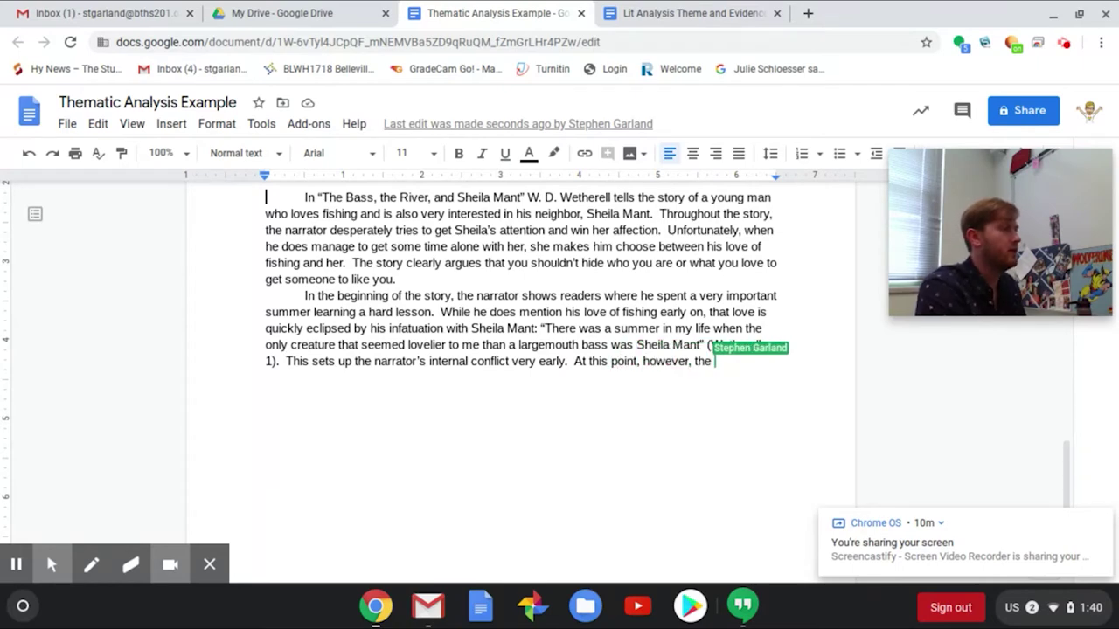
type("story t")
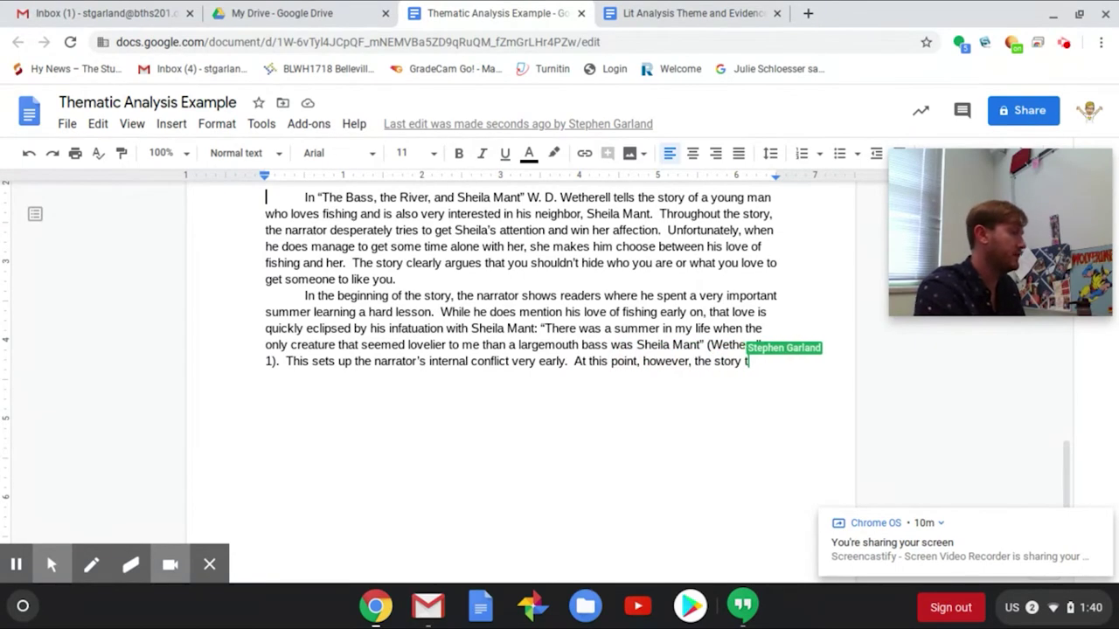
type("akes a break from ")
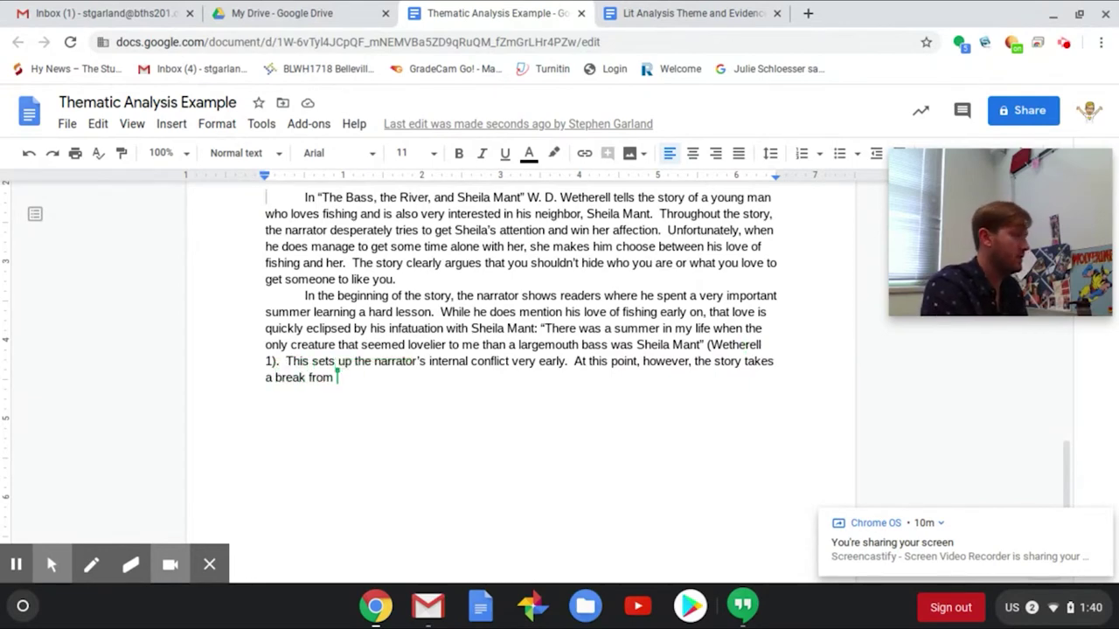
type("the beauties ")
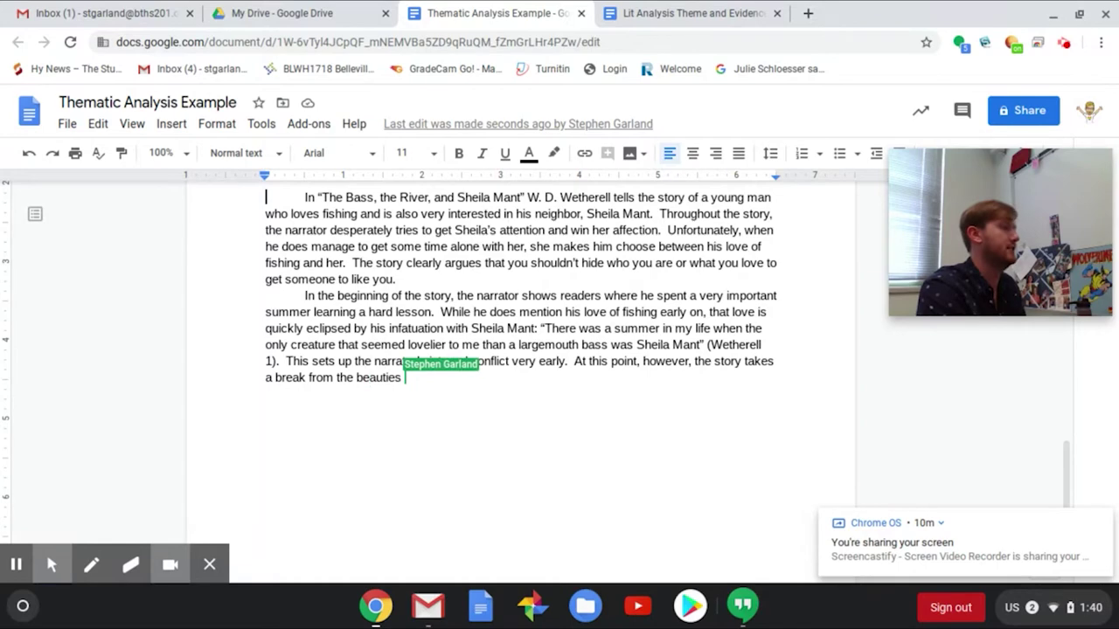
type("of bass")
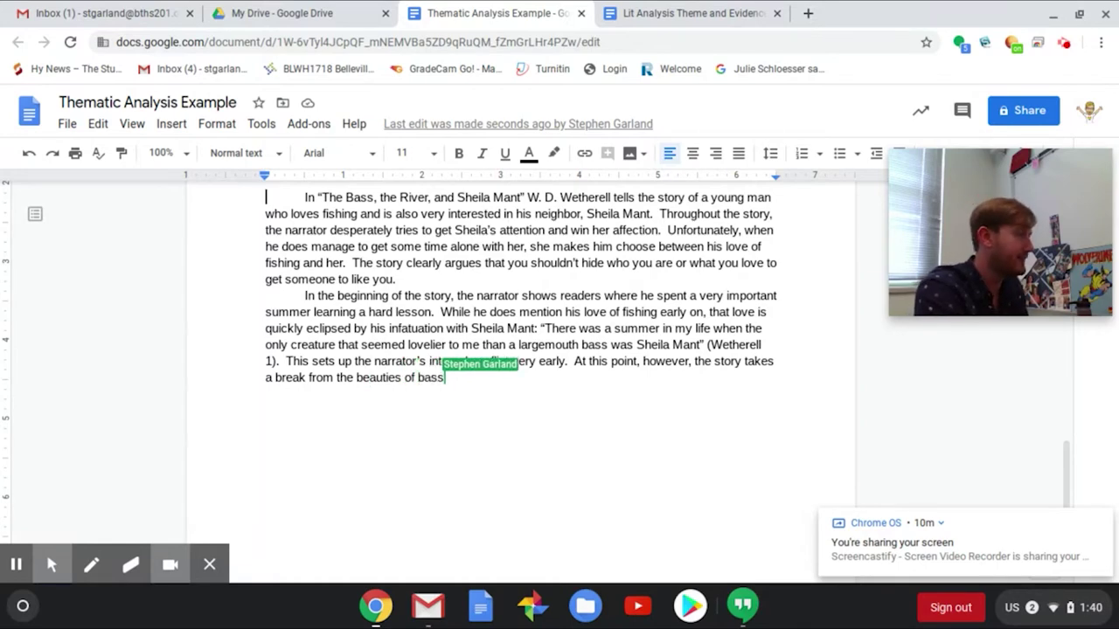
type("and focuses solely on Sheila.")
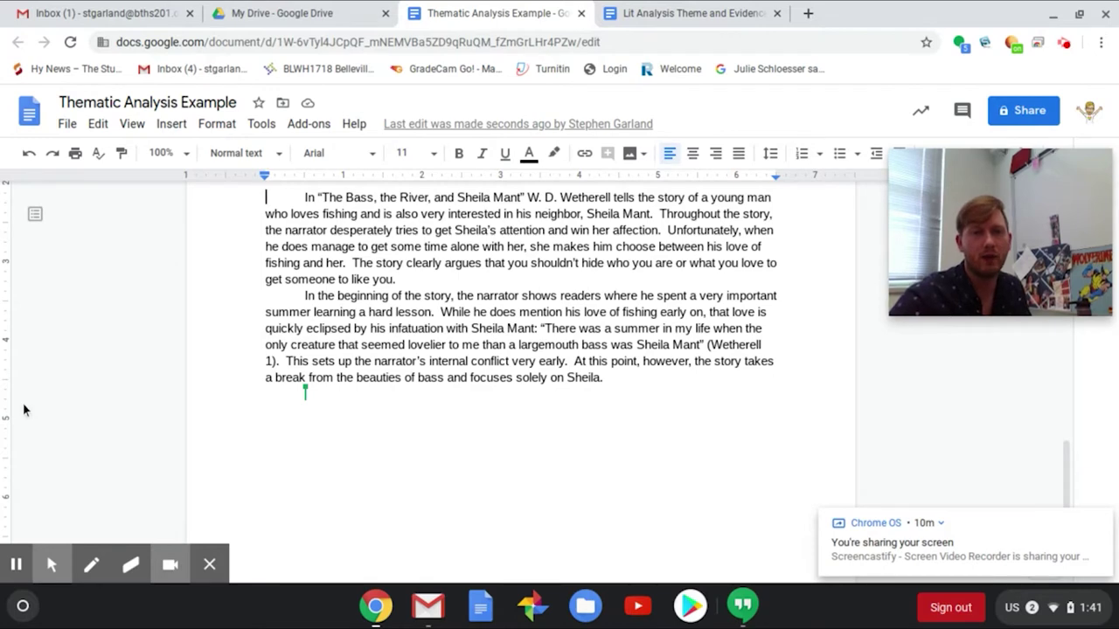
- Review the evidence list for material on how the narrator tries to get Sheila's attention, and return to the third paragraph
left_click(8, 570)
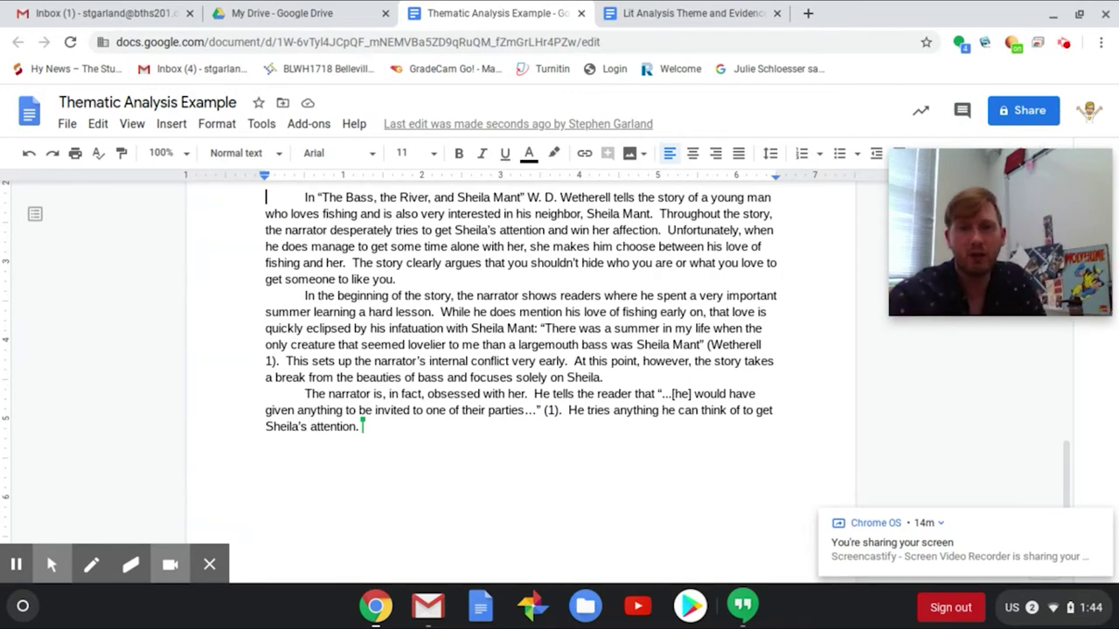
scroll(521, 376, "up", 10)
scroll(521, 376, "up", 6)
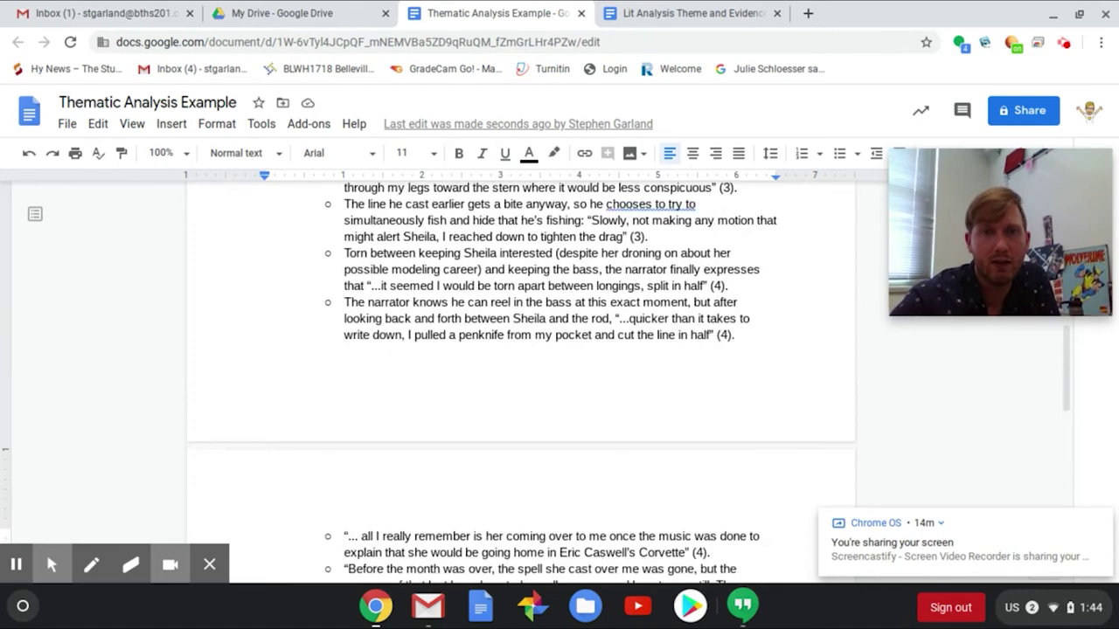
scroll(521, 375, "up", 3)
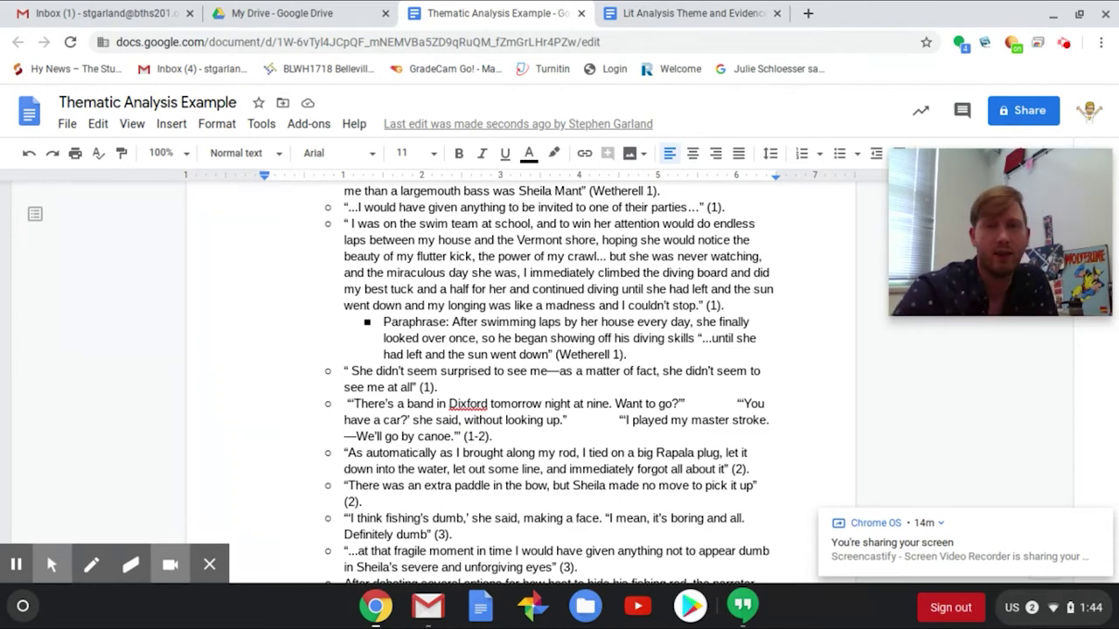
scroll(559, 385, "down", 5)
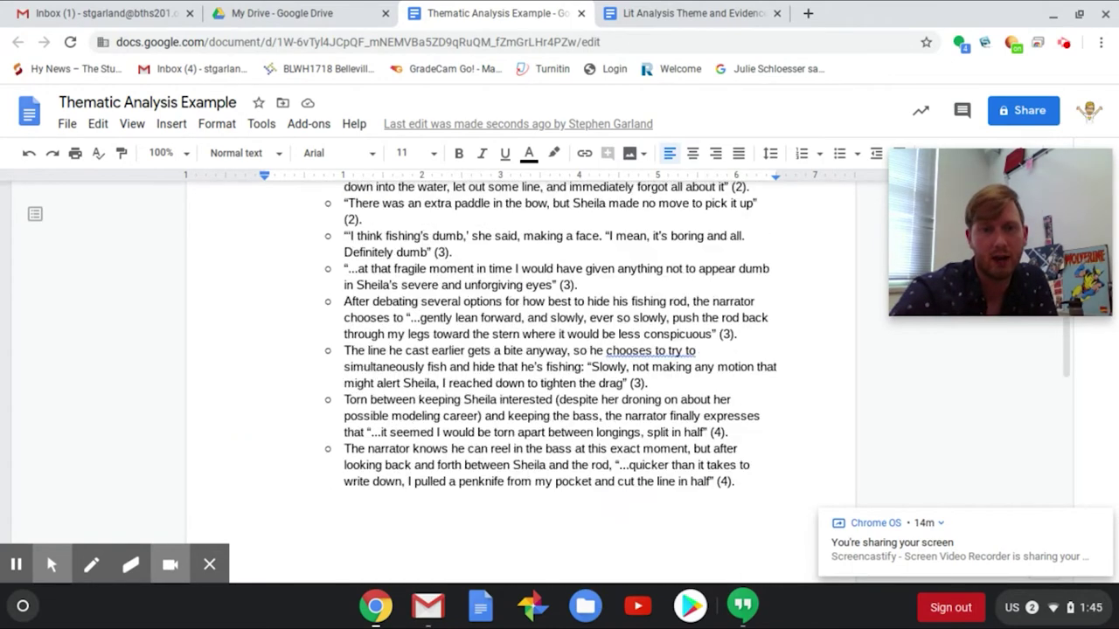
scroll(266, 221, "down", 5)
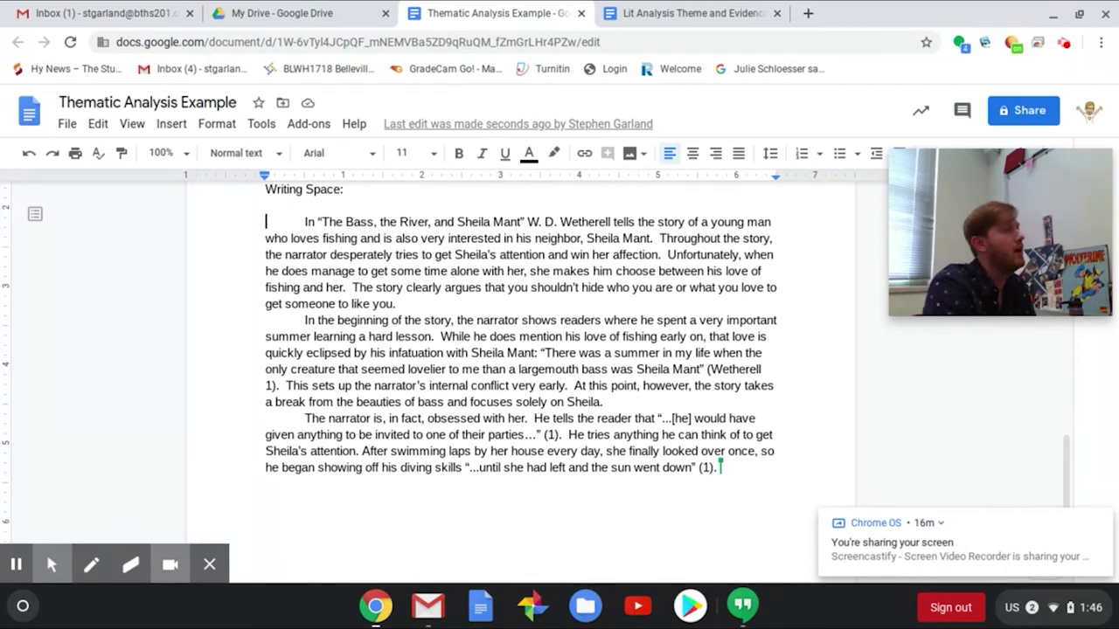
- Continue the third paragraph with "Clearly, the narrator was hoping Sheila would see his dives and fall instantly and madly in love with him."
type("Clear")
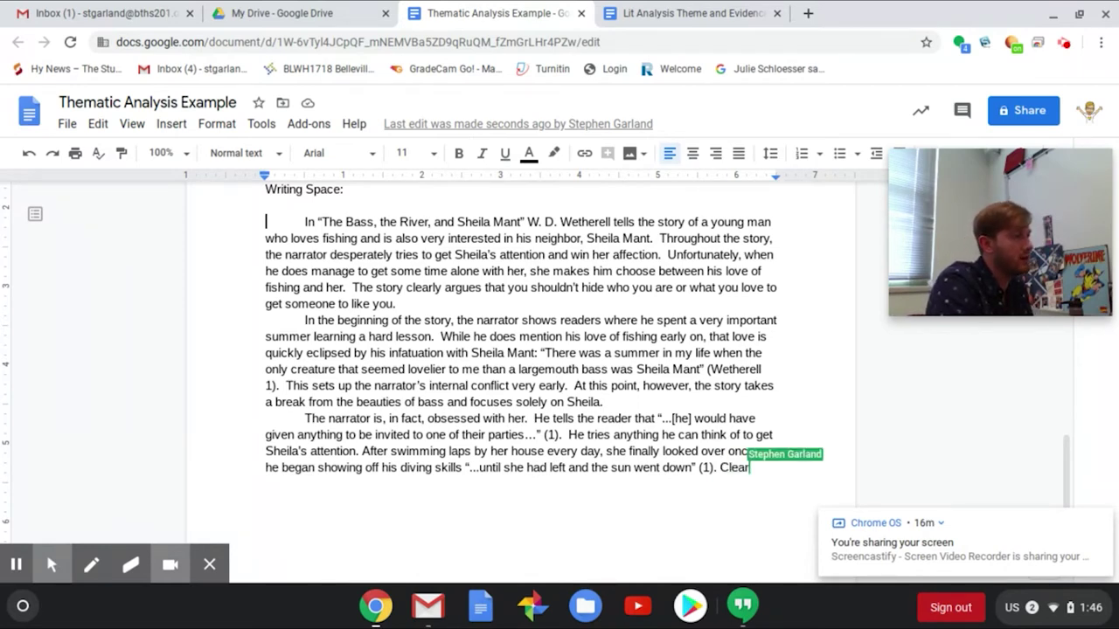
type("ly, the narrato")
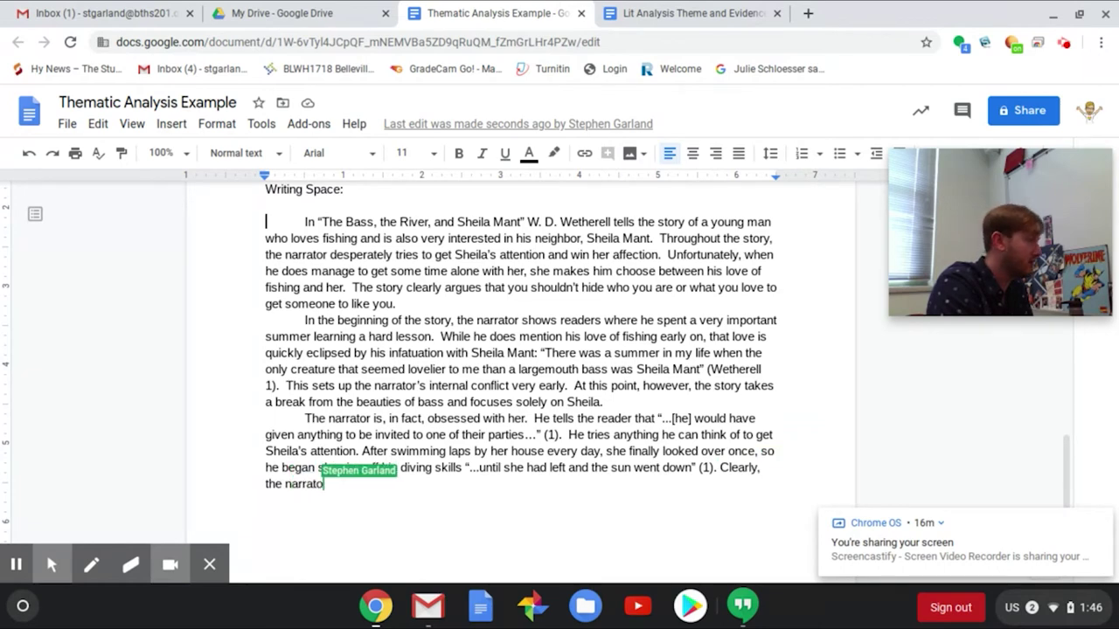
type("r was hop")
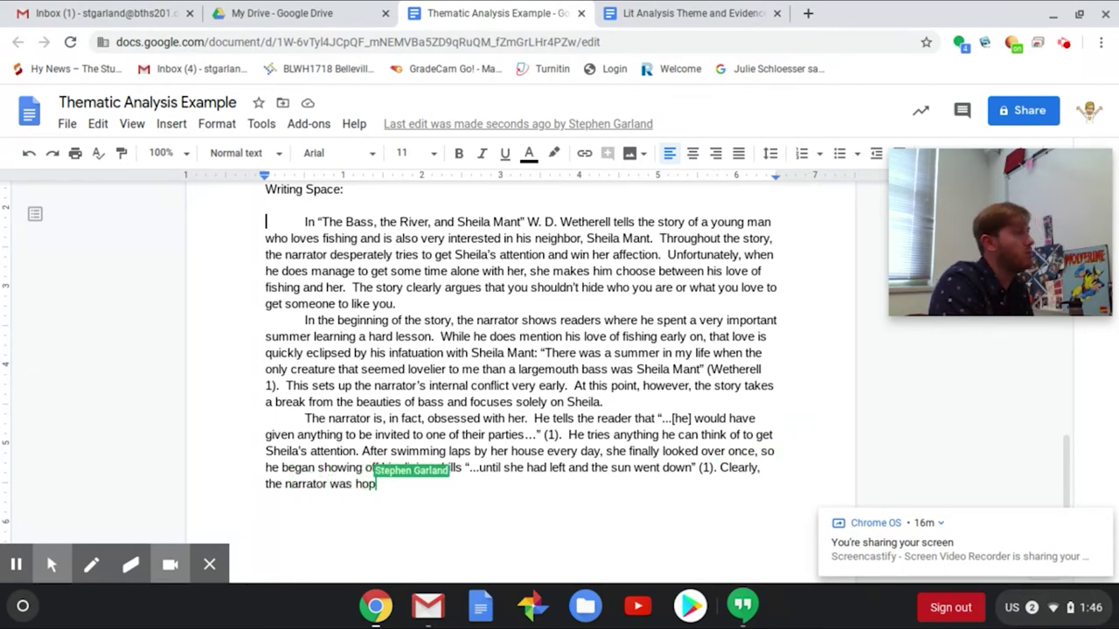
type("ing Sheila wou")
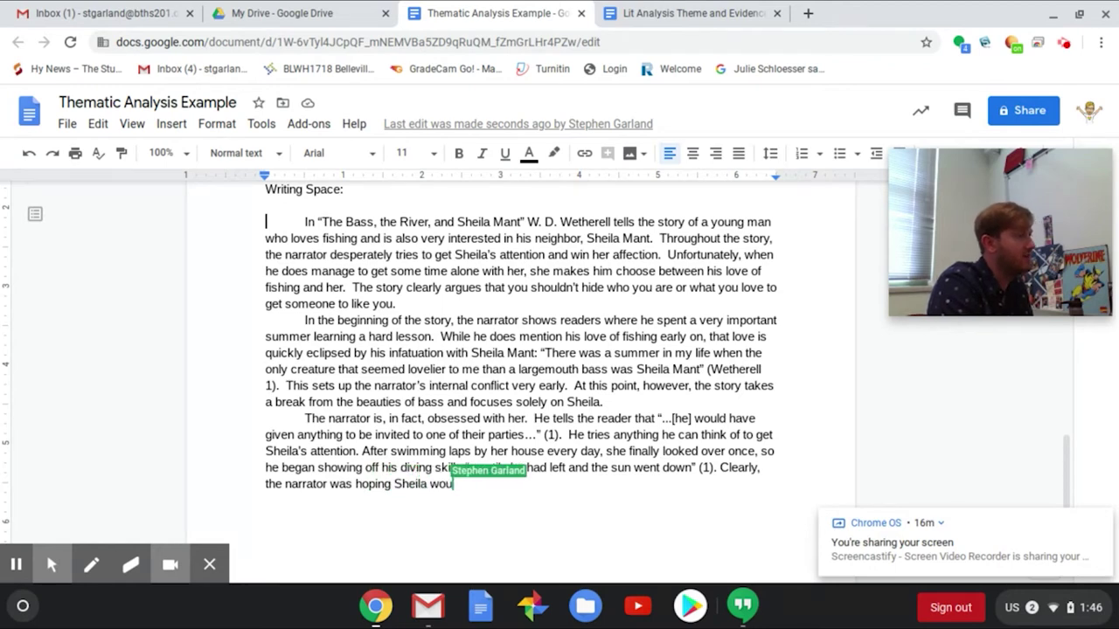
type("ld see his")
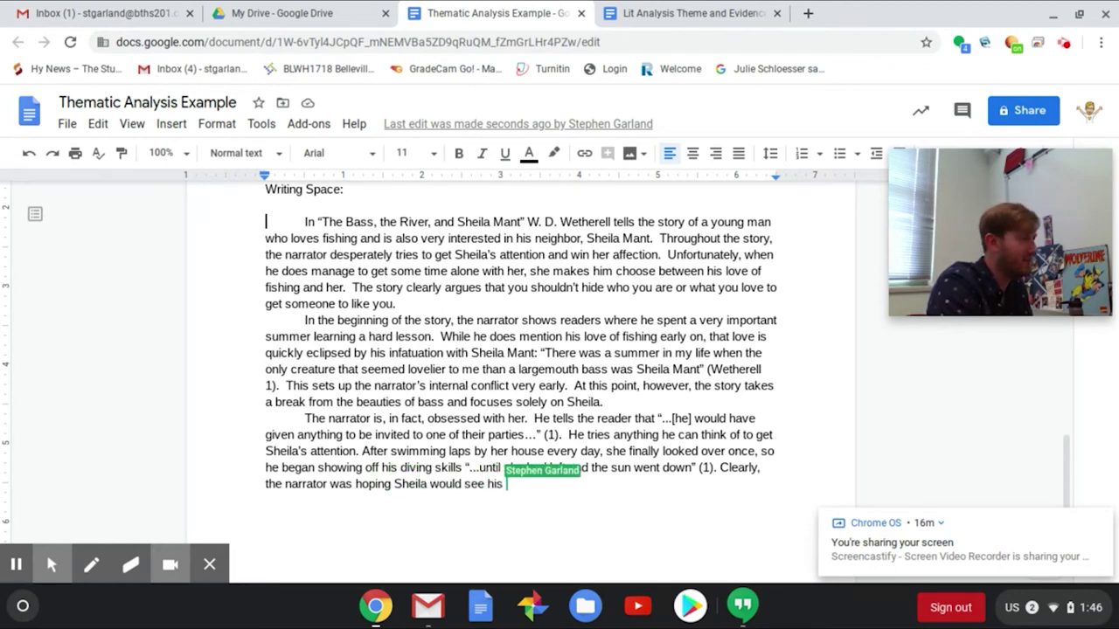
scroll(524, 349, "down", 1)
type("dives and fall")
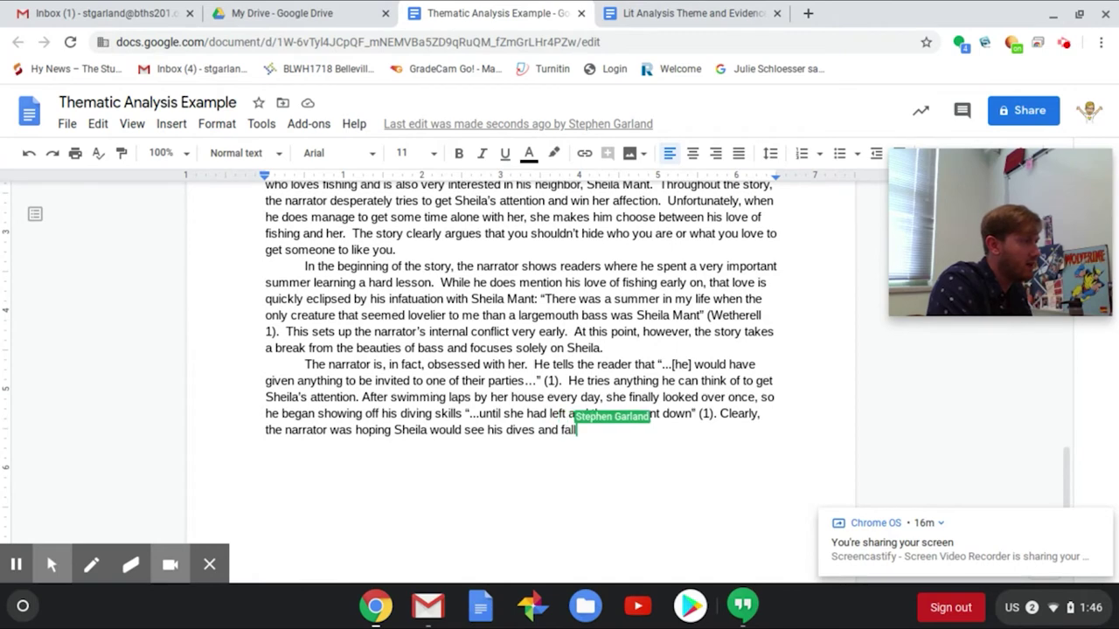
type(" instantl")
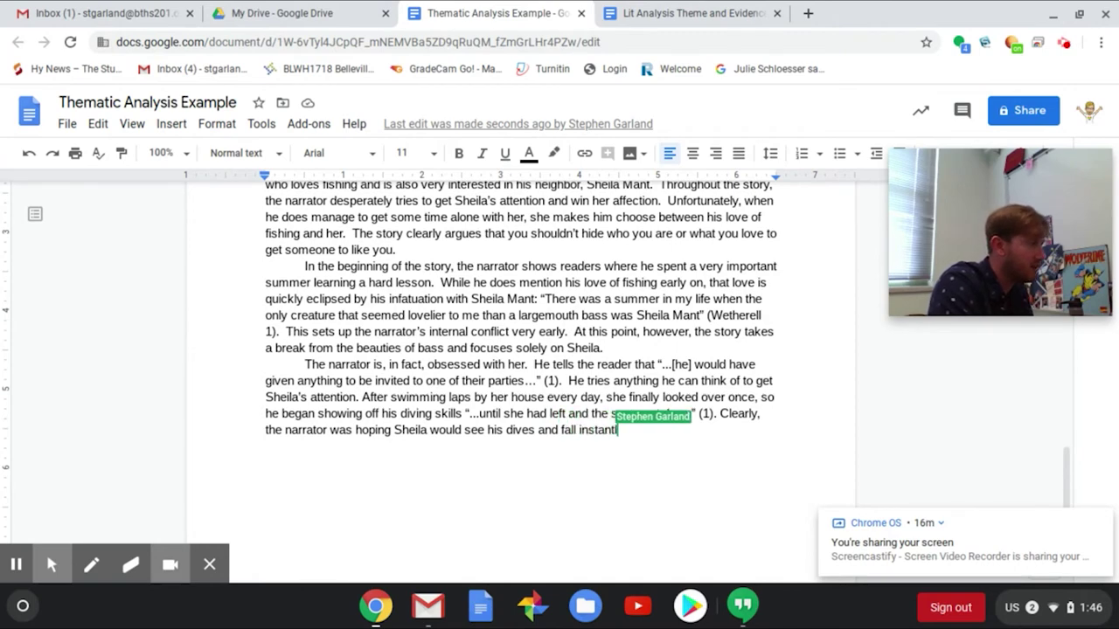
type("y and madly in ")
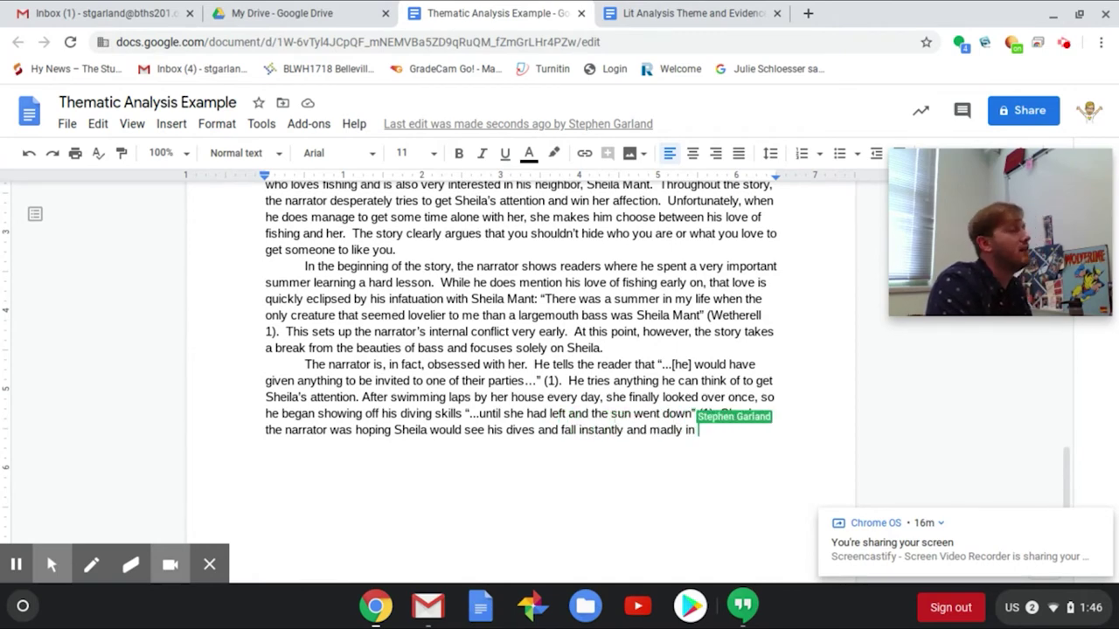
type("love with himm")
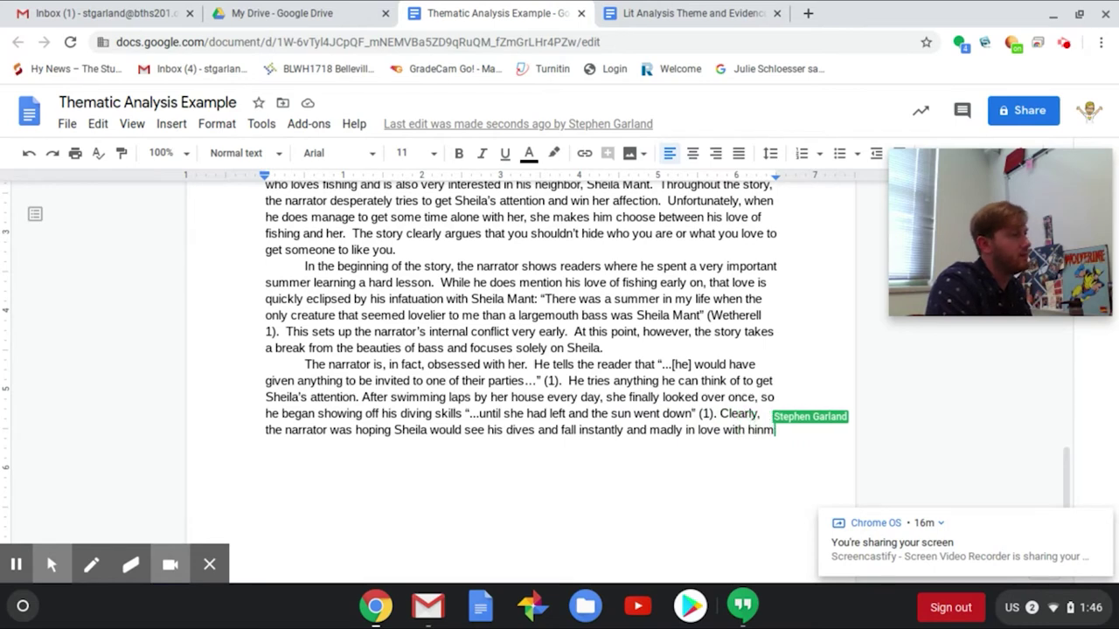
key("BackSpace")
type(".")
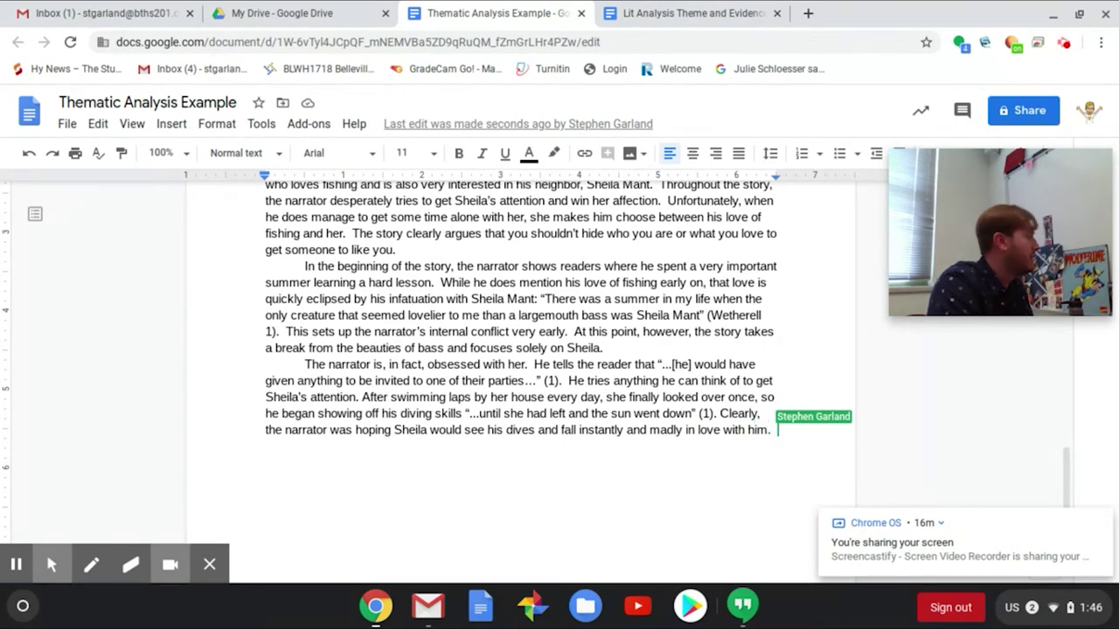
type("  That is not how ")
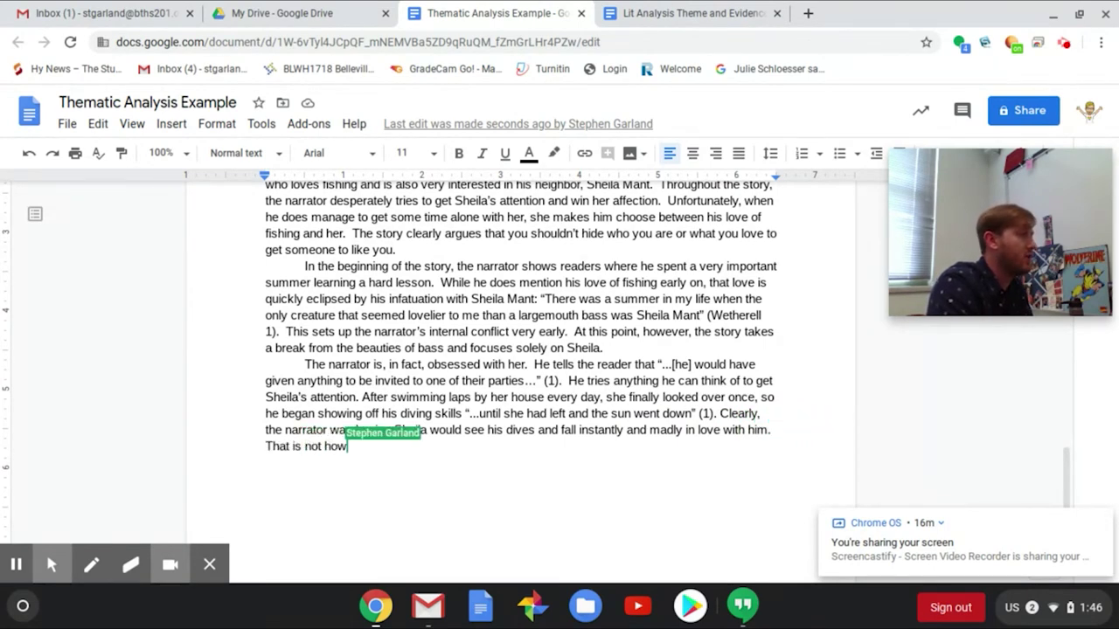
type("the story")
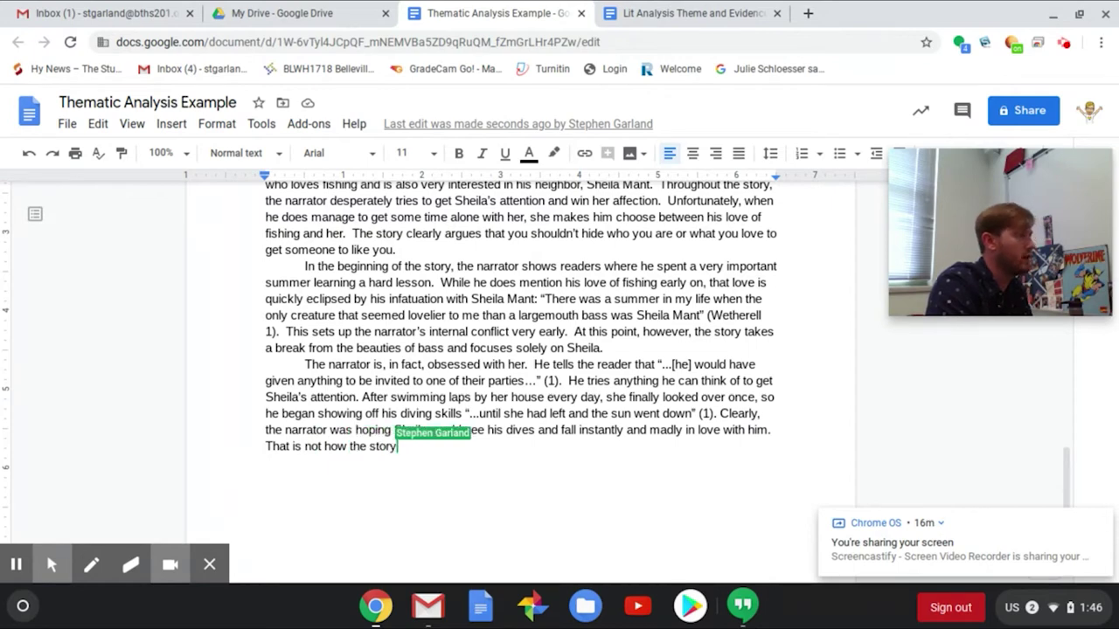
key("BackSpace")
key("BackSpace")
key("BackSpace")
key("BackSpace")
key("BackSpace")
key("BackSpace")
key("BackSpace")
key("BackSpace")
key("BackSpace")
key("BackSpace")
key("BackSpace")
key("BackSpace")
key("BackSpace")
key("BackSpace")
key("BackSpace")
key("BackSpace")
key("BackSpace")
key("BackSpace")
key("BackSpace")
key("BackSpace")
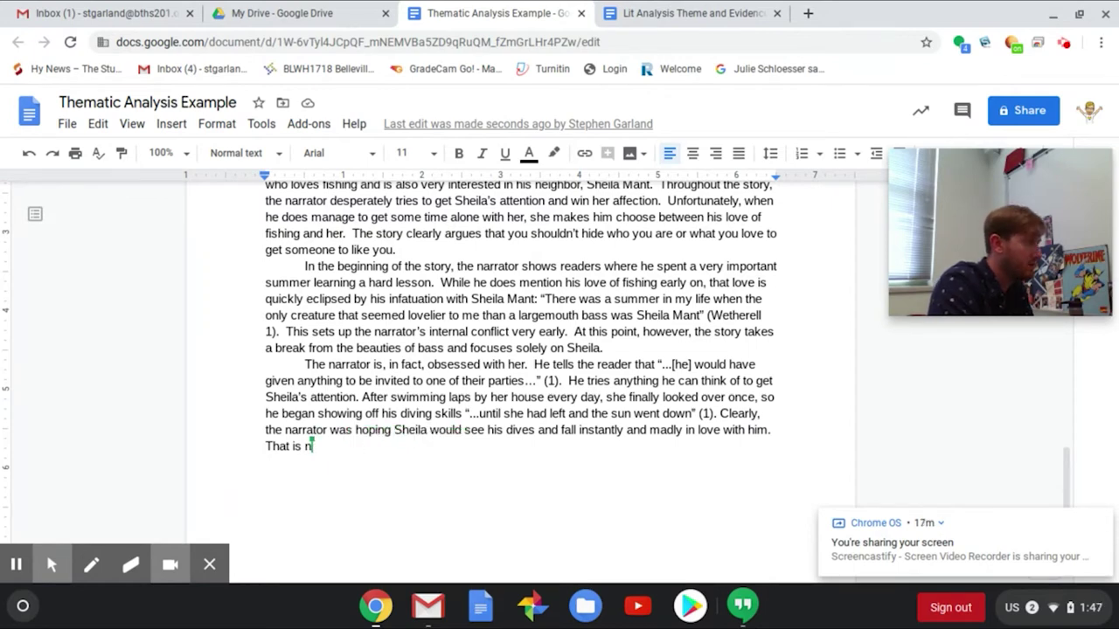
key("BackSpace")
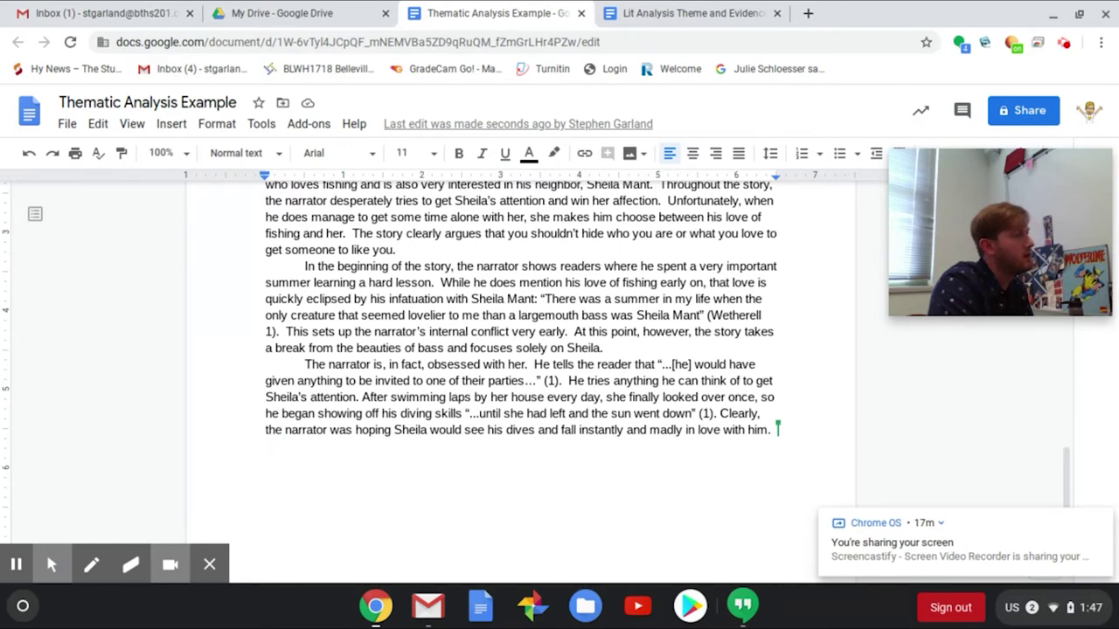
- End the third paragraph with "This is not that kind of story, though." and start the fourth with "Sheila"
type("This is not thin")
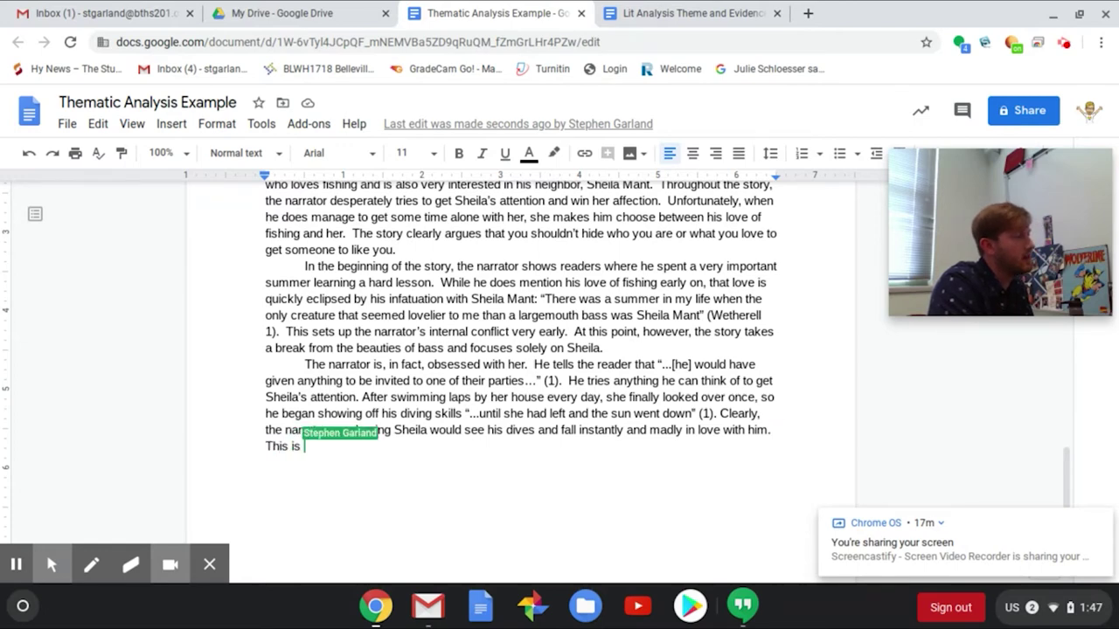
key("BackSpace")
key("BackSpace")
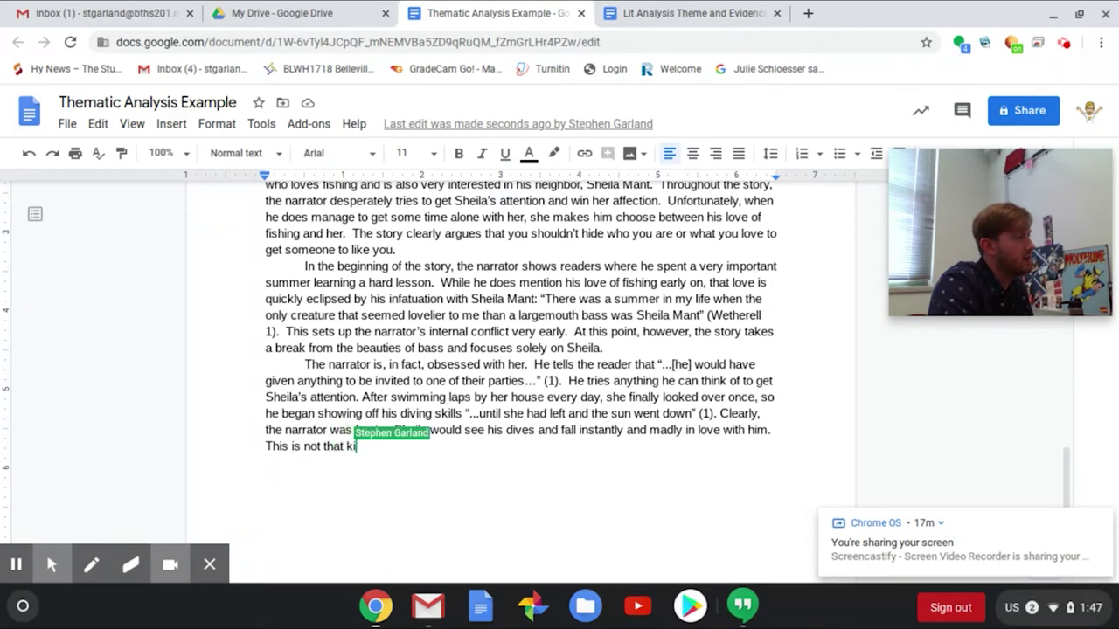
type("at kind of sto")
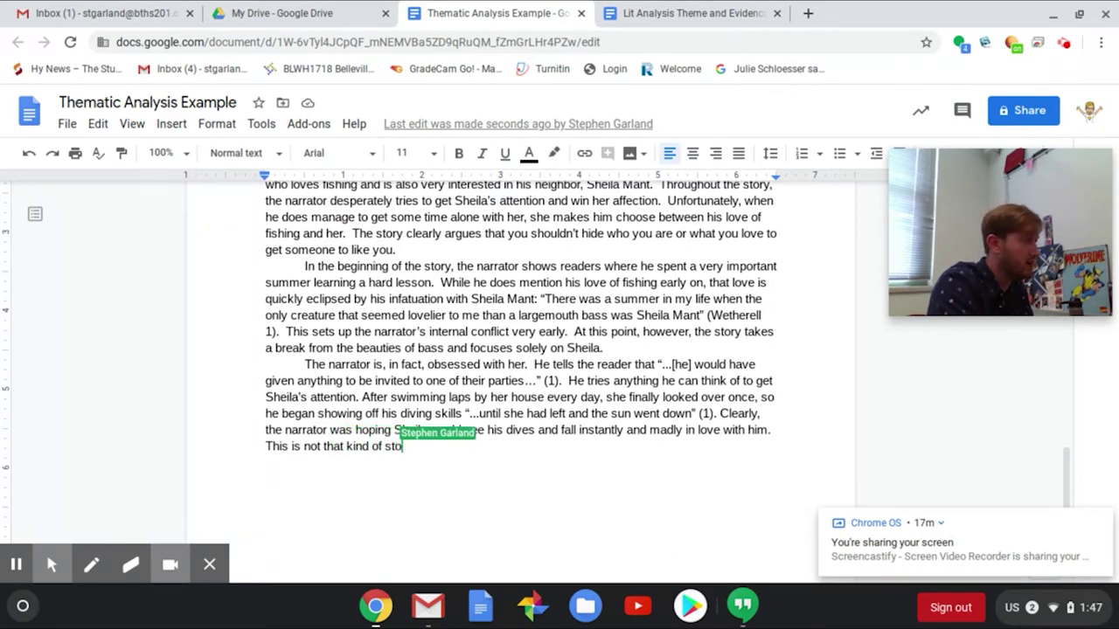
type("ry, though.")
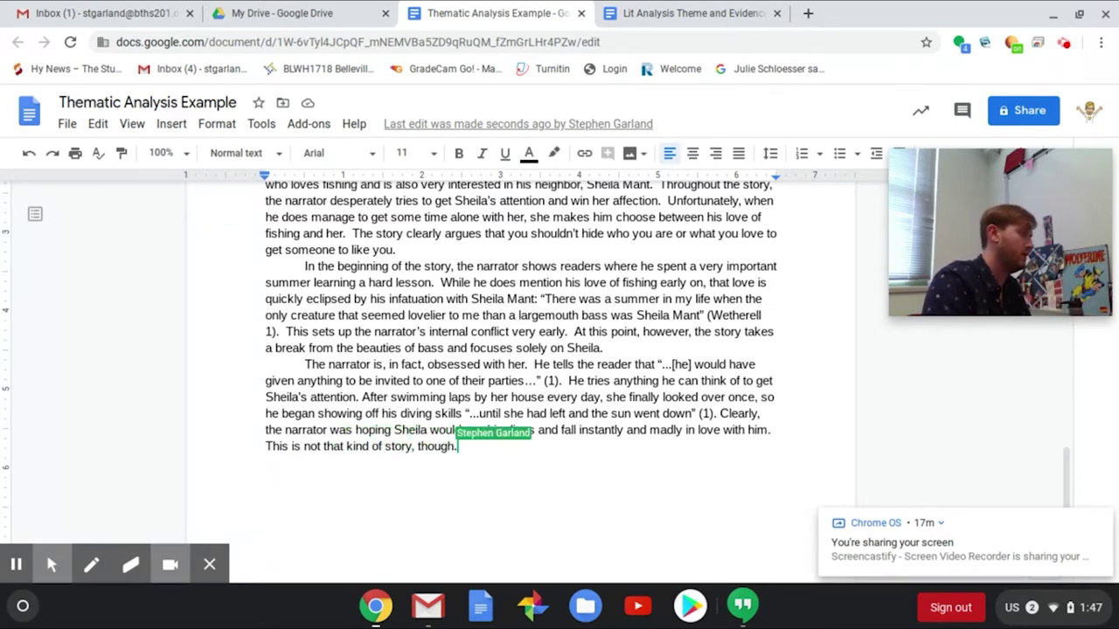
key("Return")
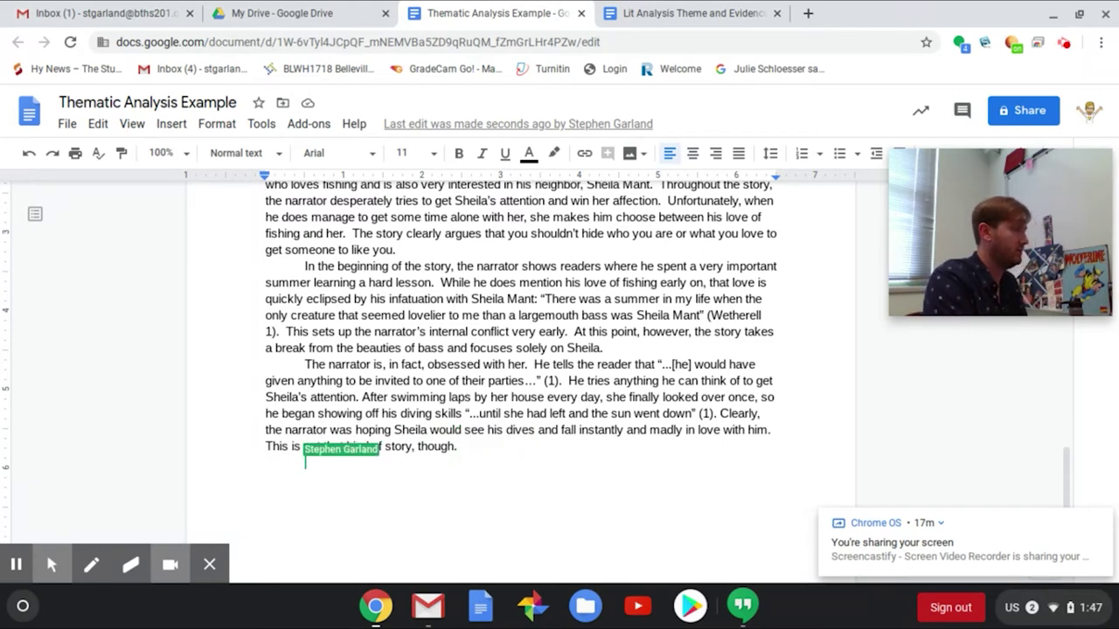
type("Sheila")
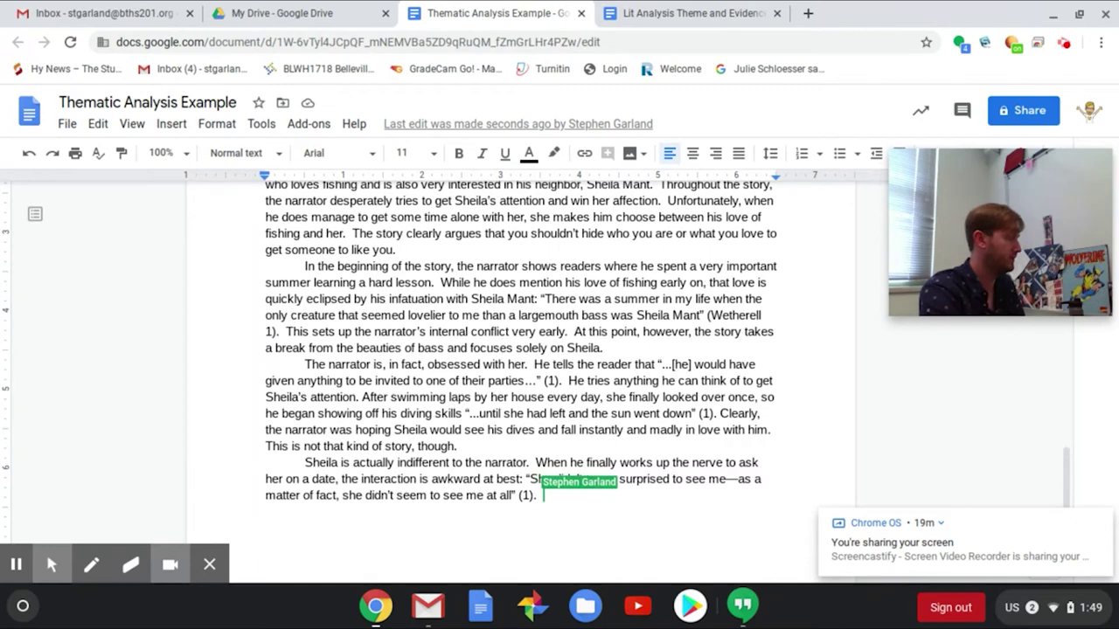
- Continue the fourth paragraph with "Sheila seems much more interested in tanning and talking to older guys."
type("Shei")
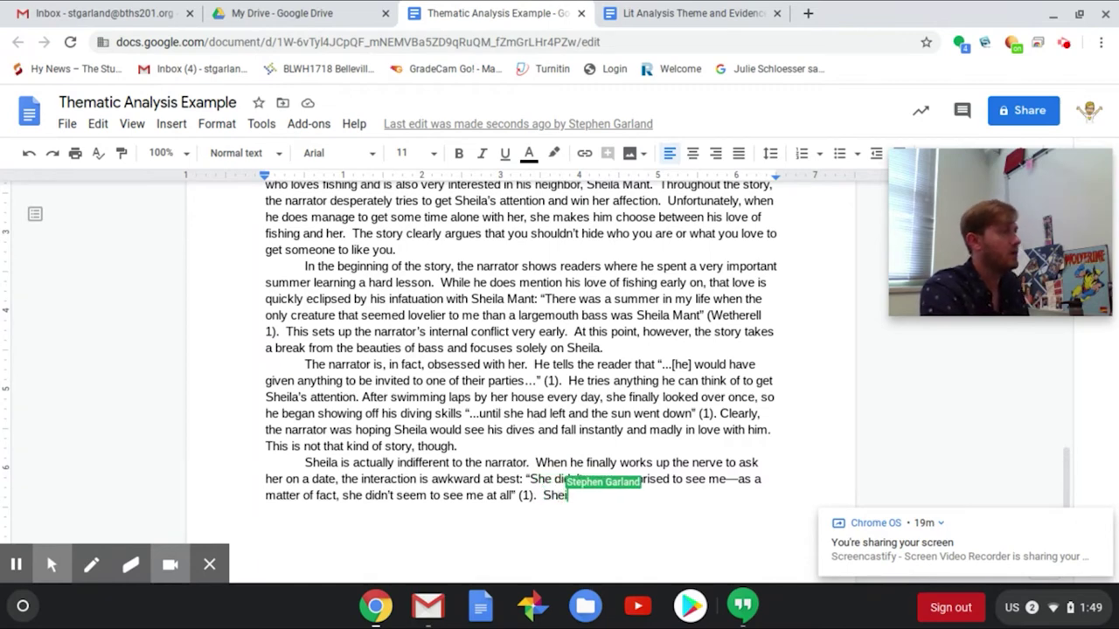
type("la's")
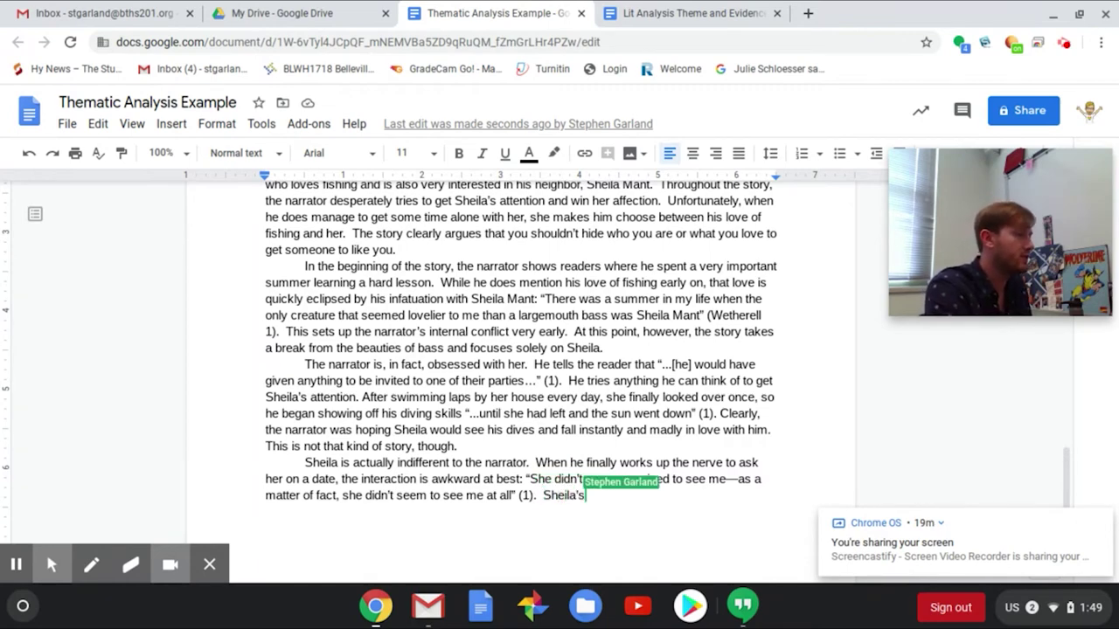
key("BackSpace")
key("BackSpace")
type("se")
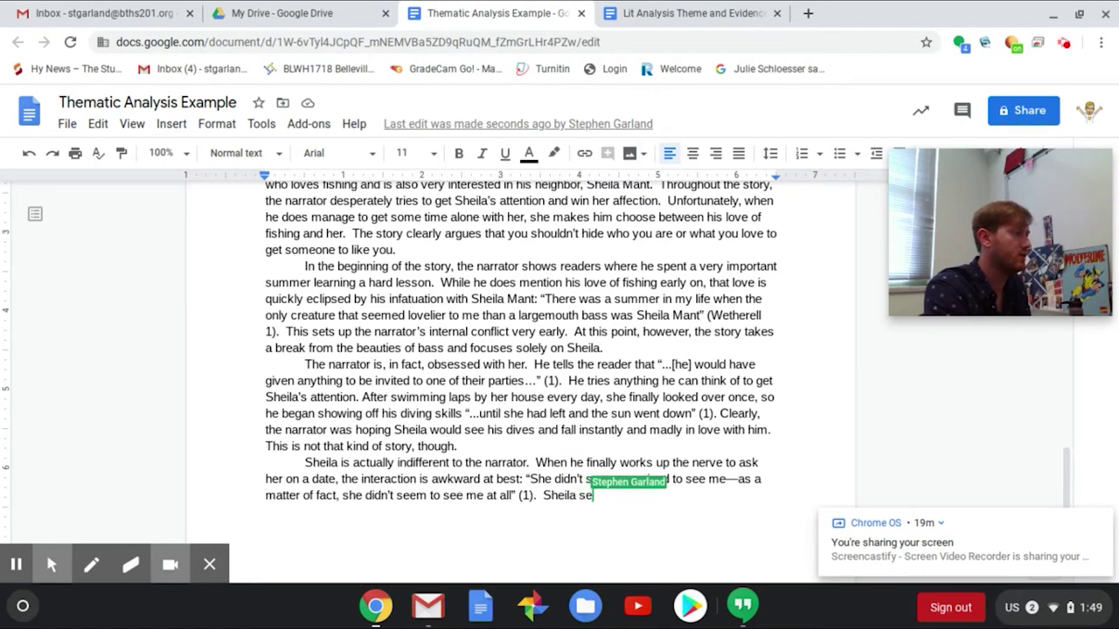
type("ems much ")
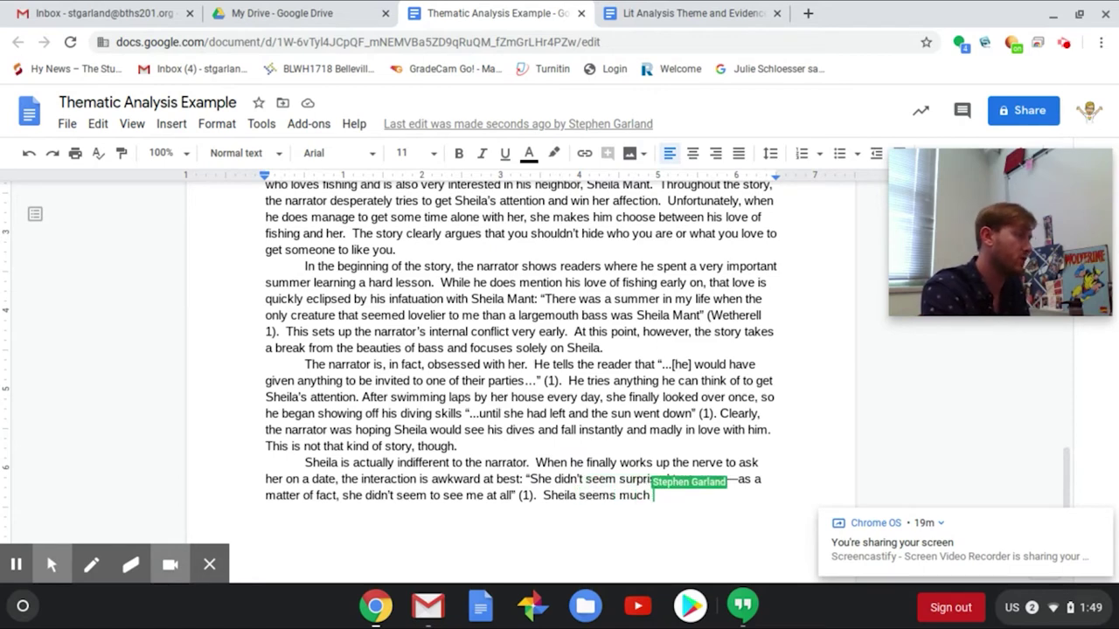
type("more interested d")
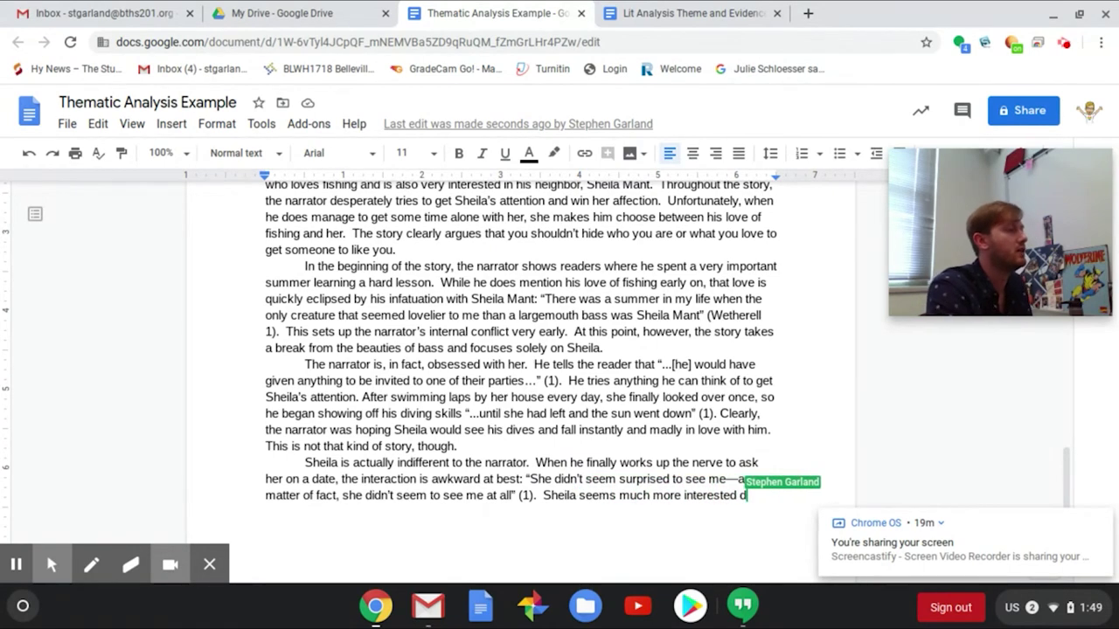
type(" tanning")
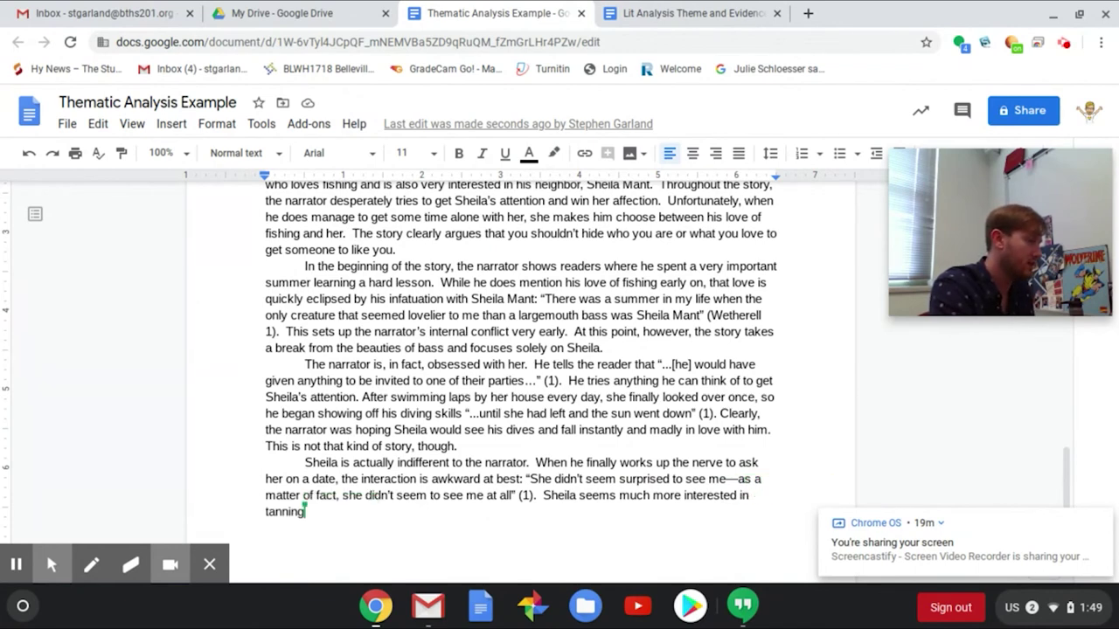
type(" and ta")
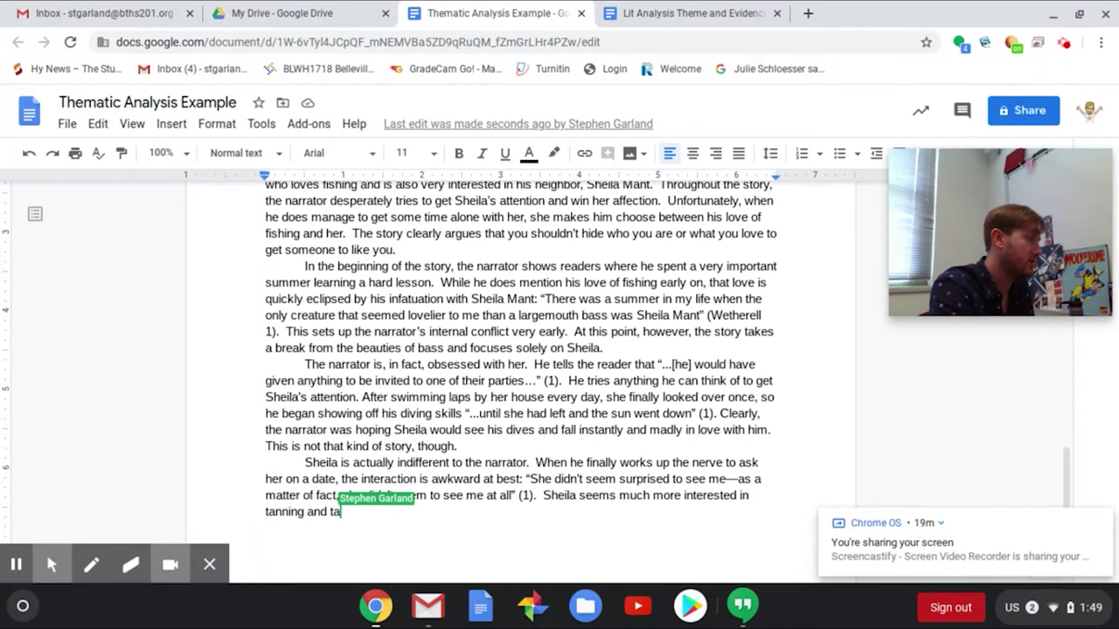
type("lking to older ")
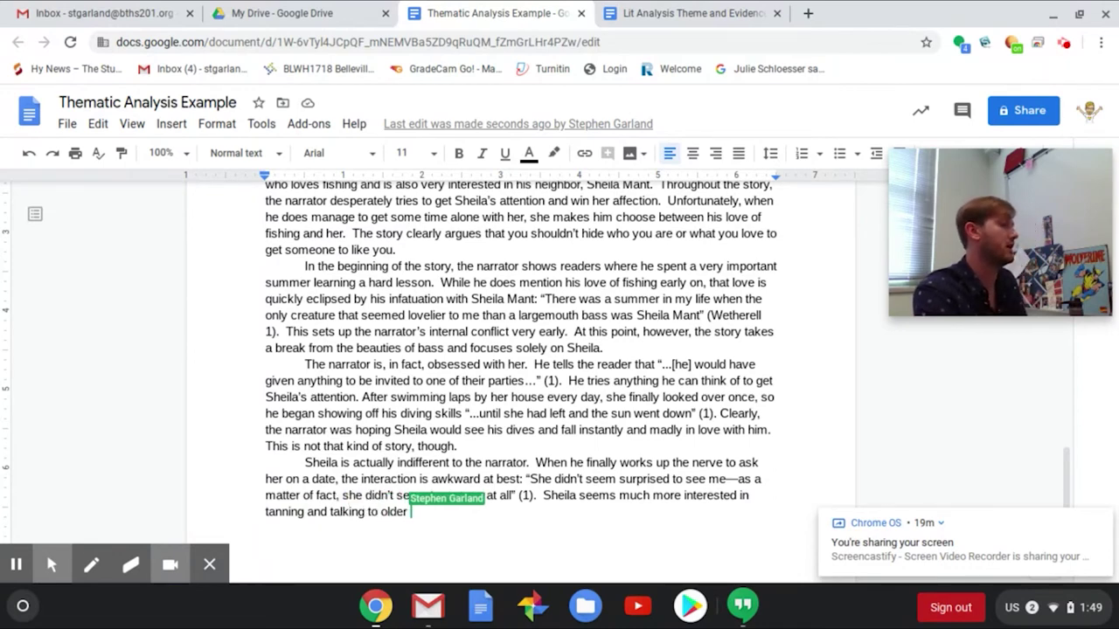
type("guys.")
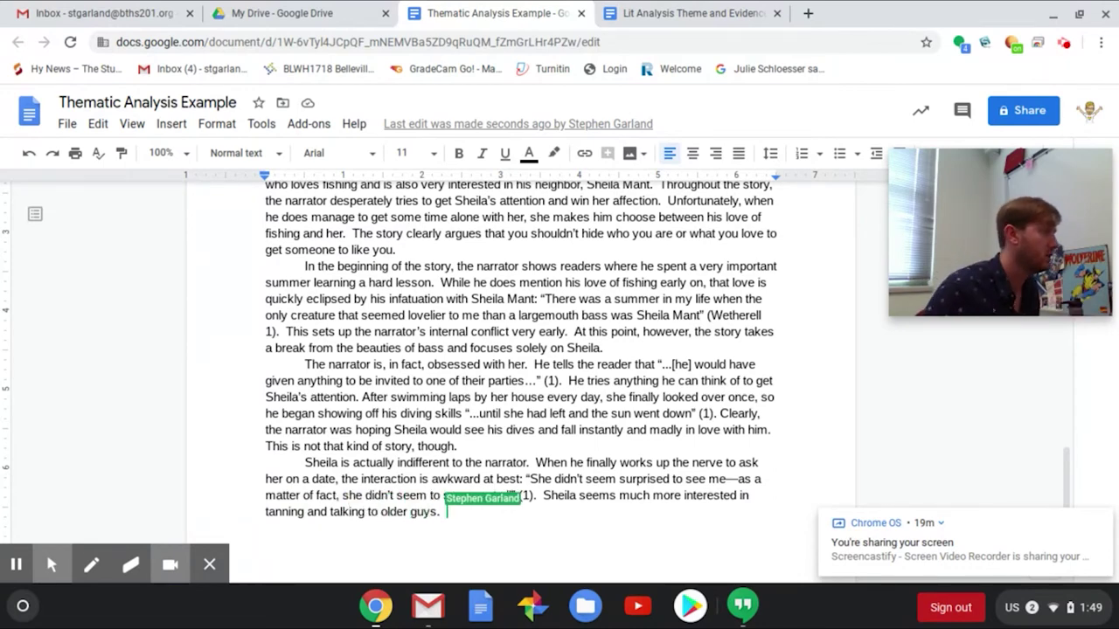
- Add to the fourth paragraph "She does, however, agree to go see a concert with the narrator which gives him hope."
type(" She")
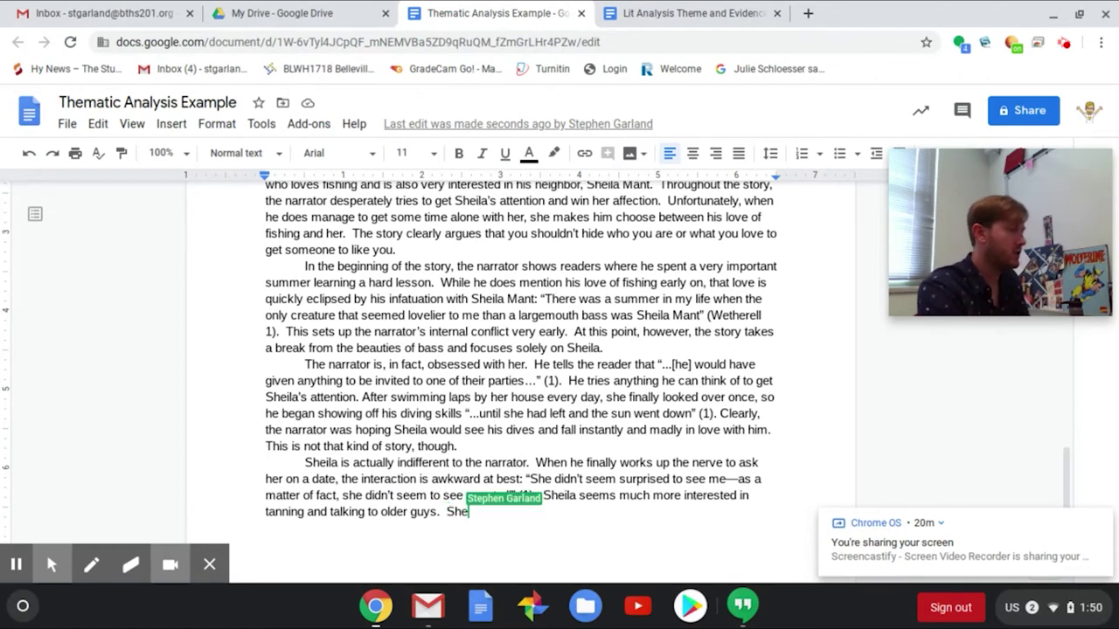
type(" does, however, agree to ")
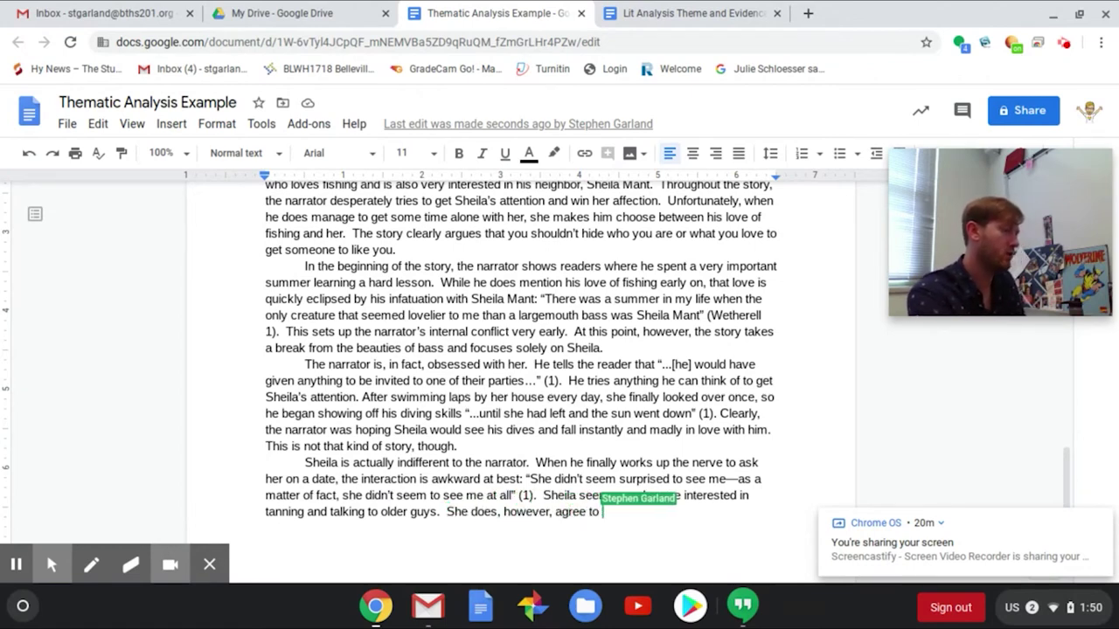
type("go se")
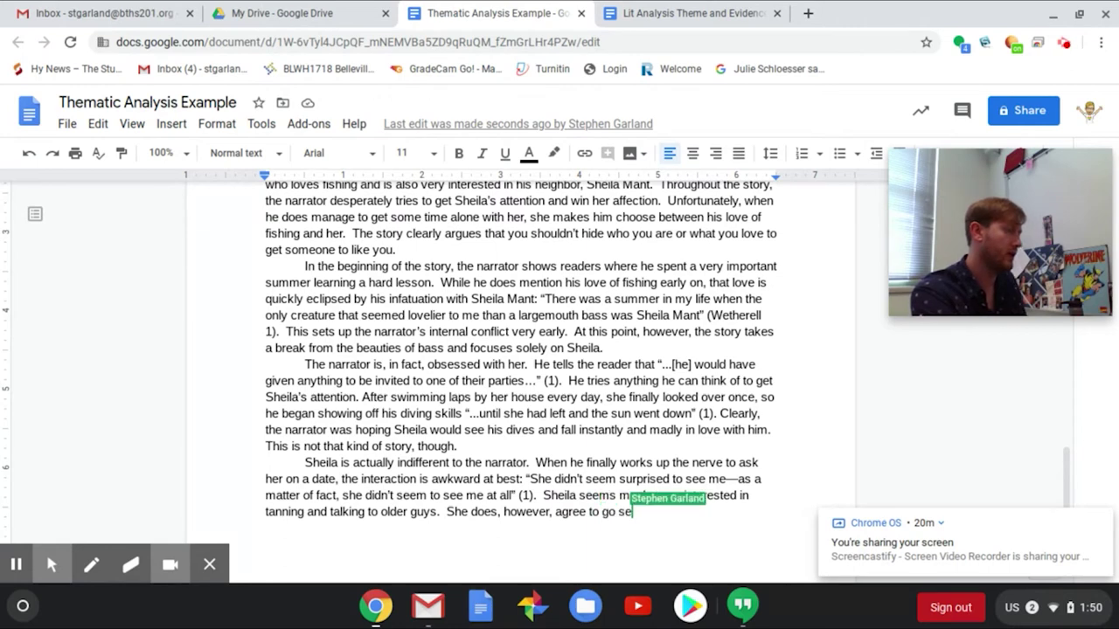
type("e a concert w")
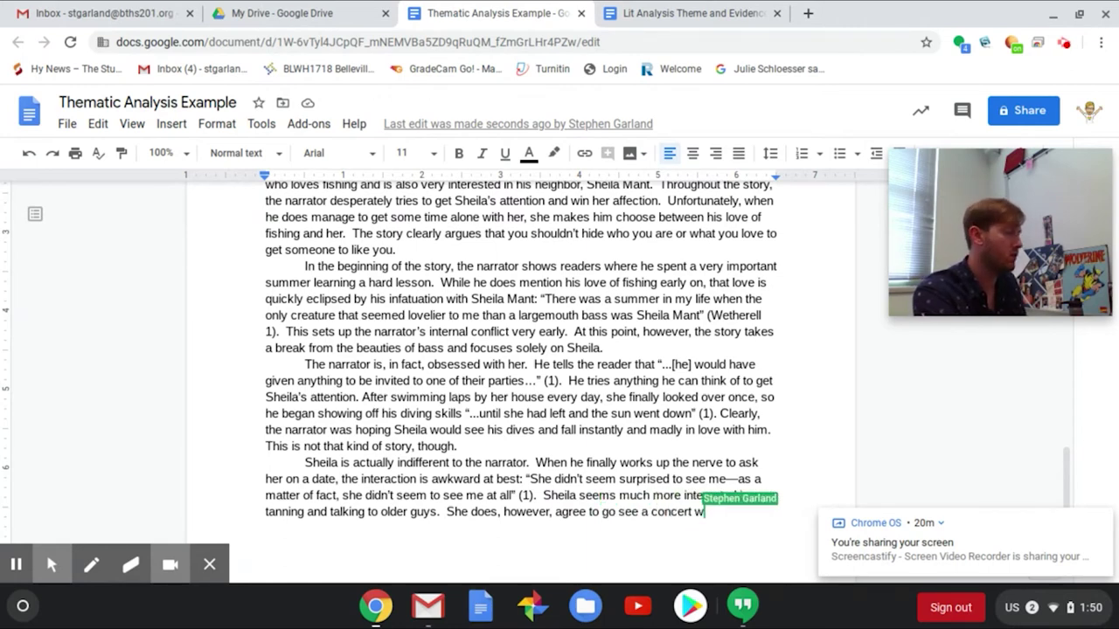
type("ith the narrator ")
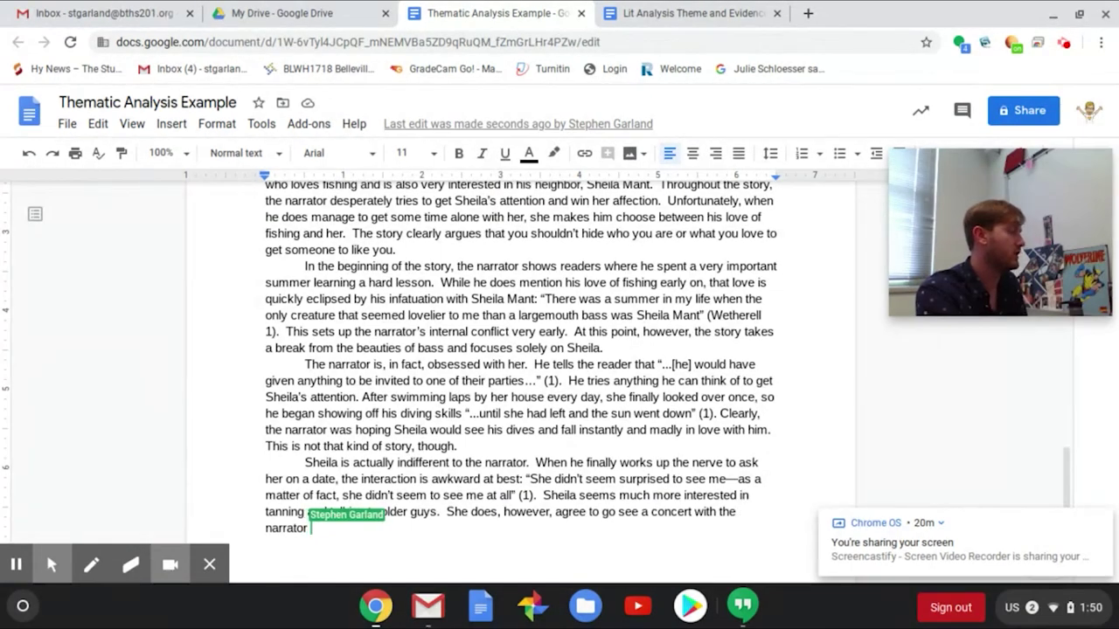
type("which gives him ")
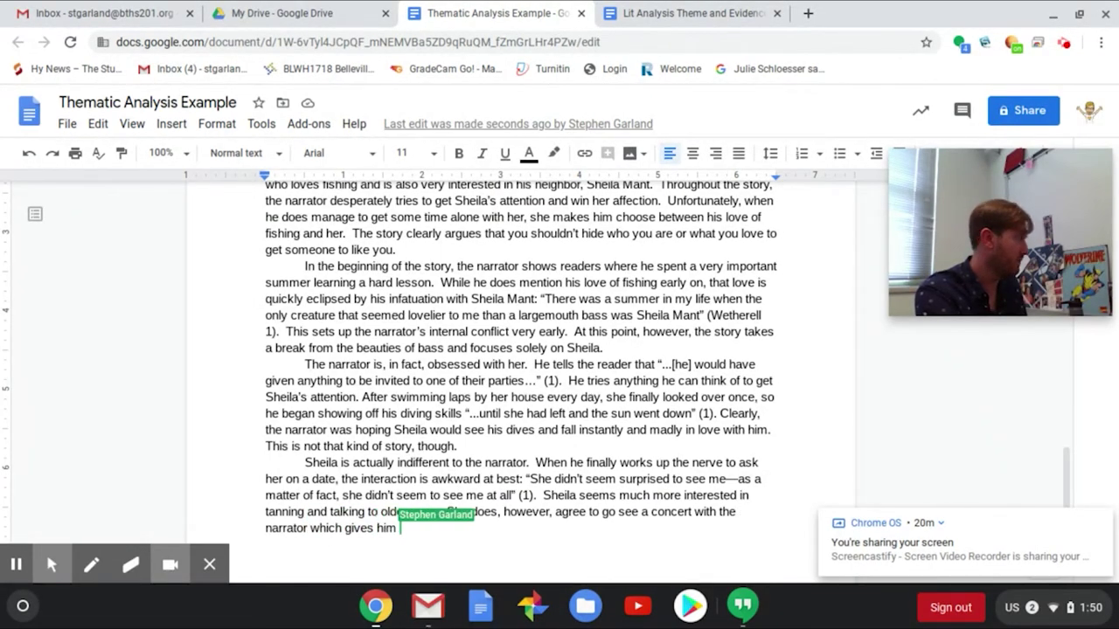
type("hope.")
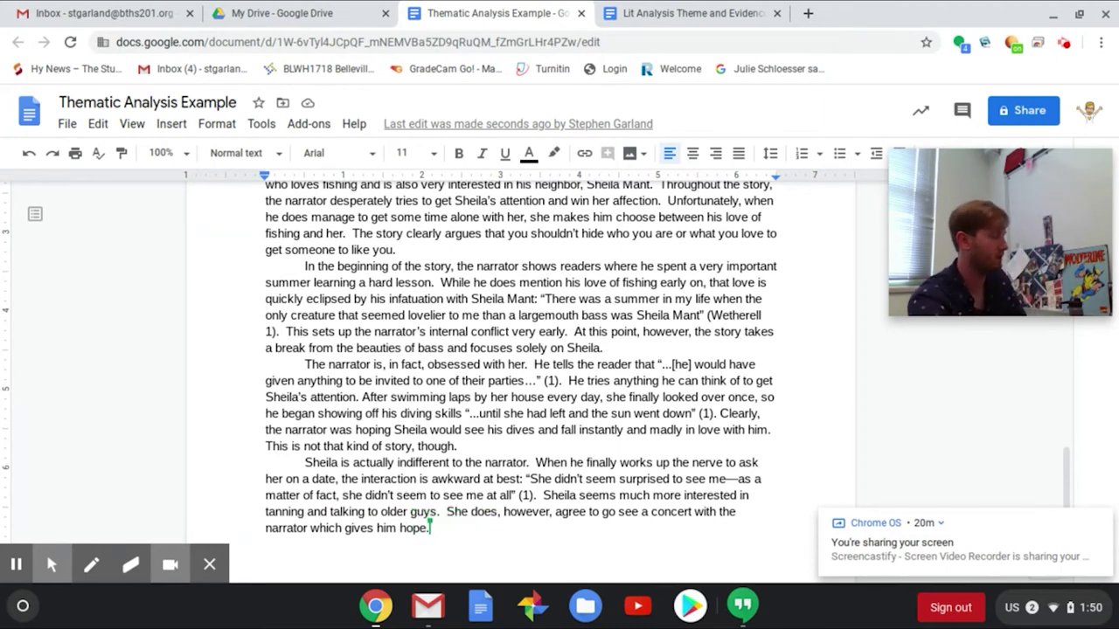
- Continue the fourth paragraph with "When he arrives at her house in his freshly waxed canoe, she immediately suggests they take a car instead"
type("  When he")
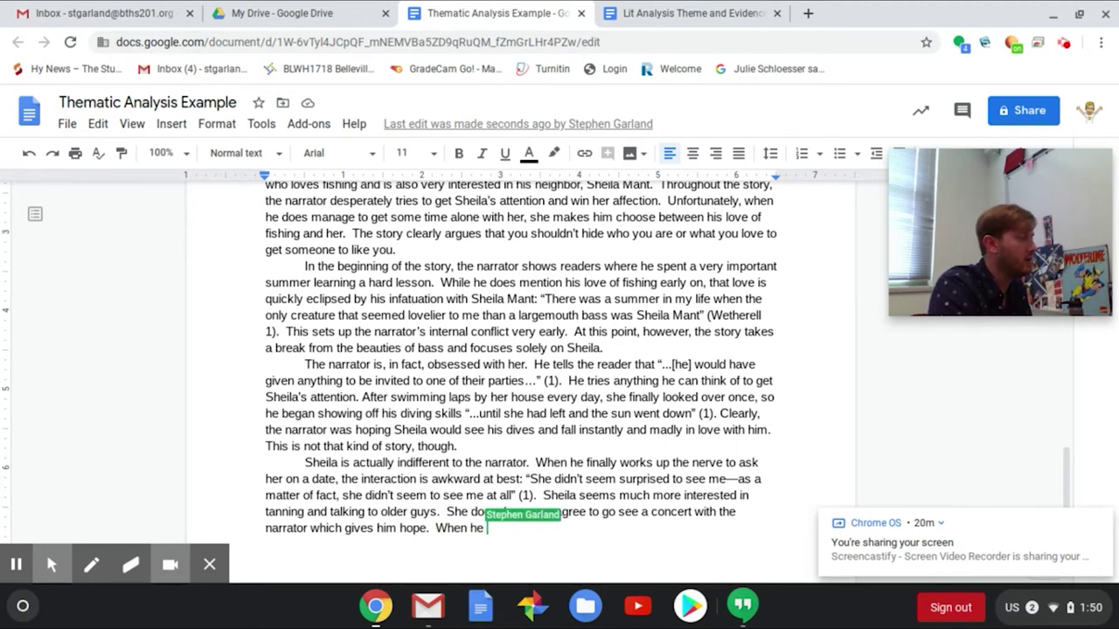
type("arrives at her ")
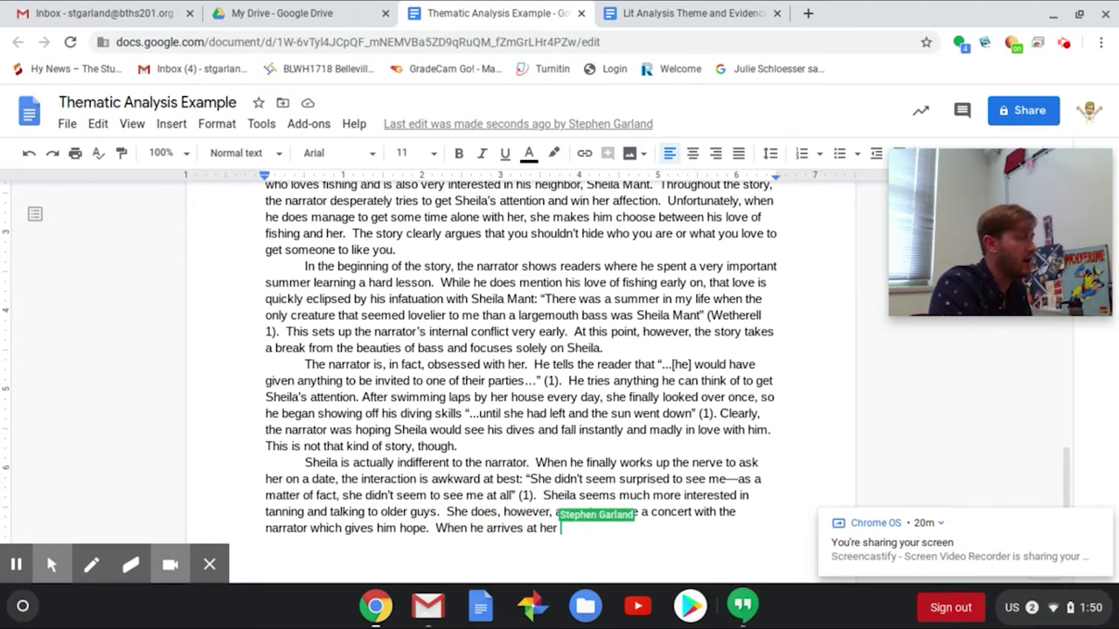
type("house in his ")
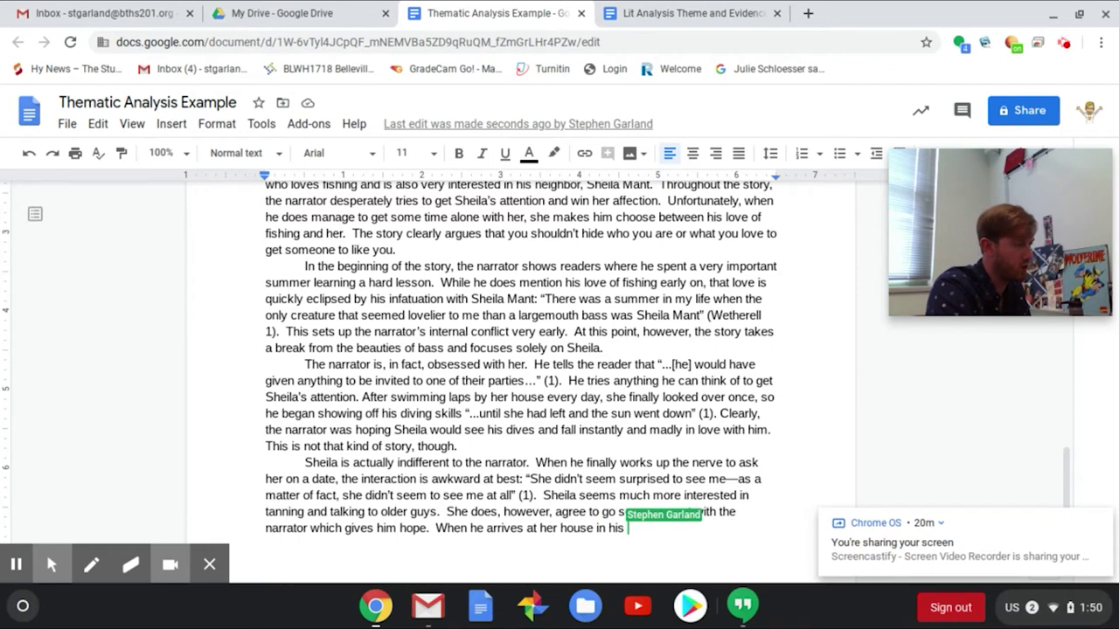
type("freshly wa")
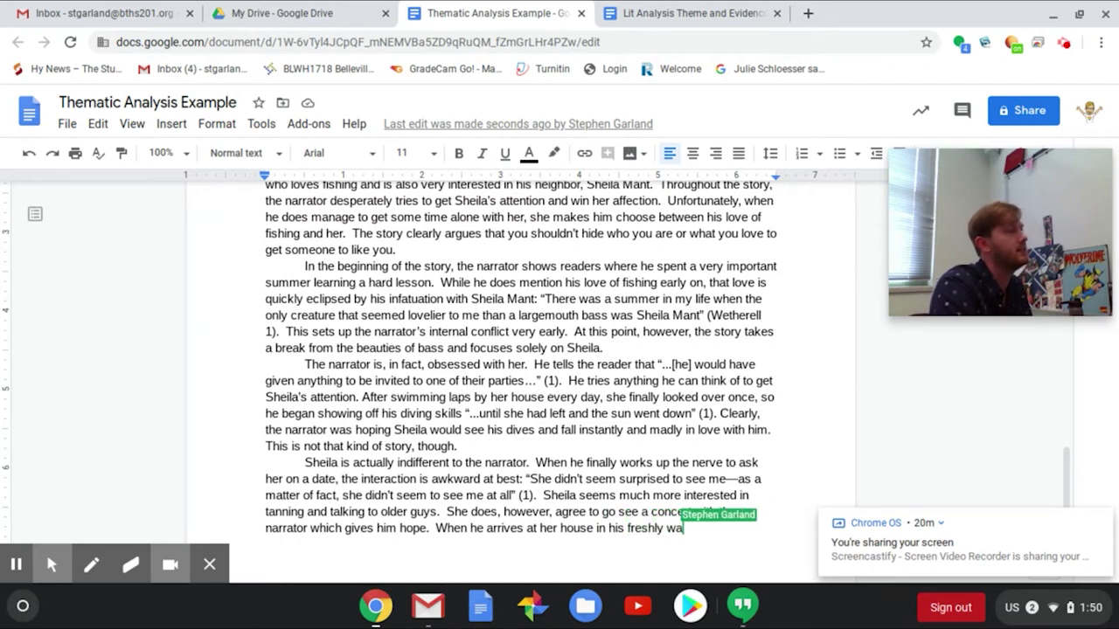
type("xed canoe, ")
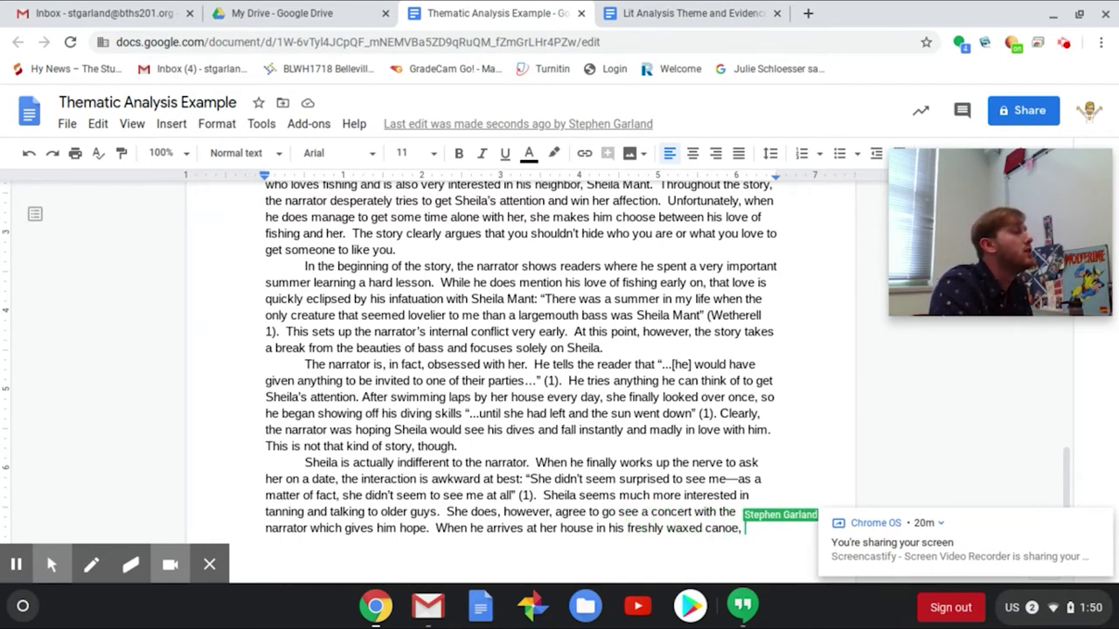
type("she im")
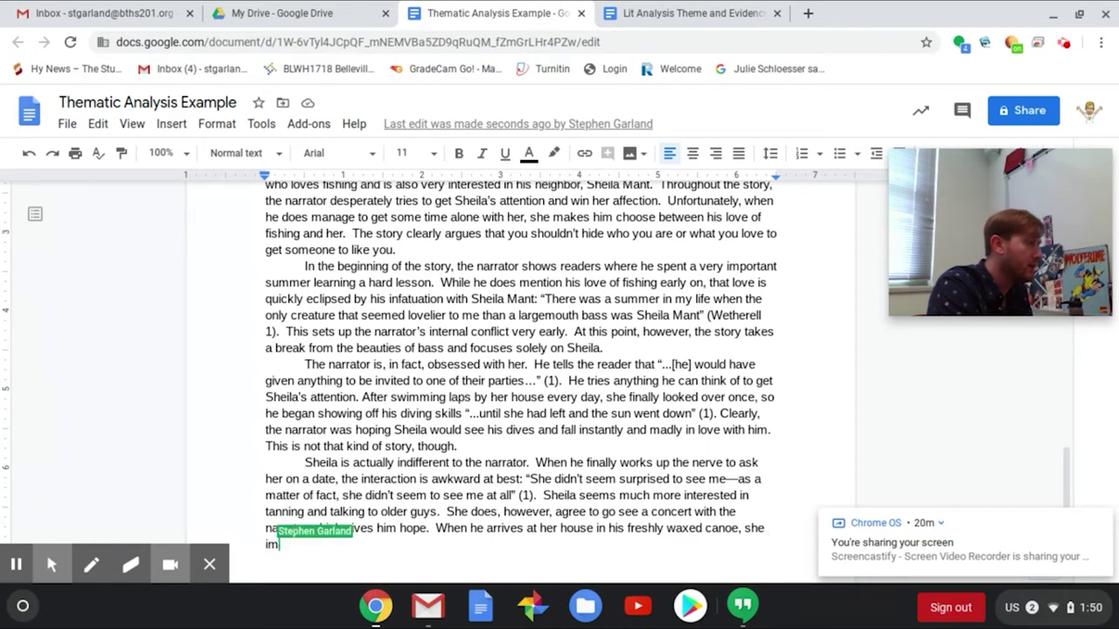
type("mediately")
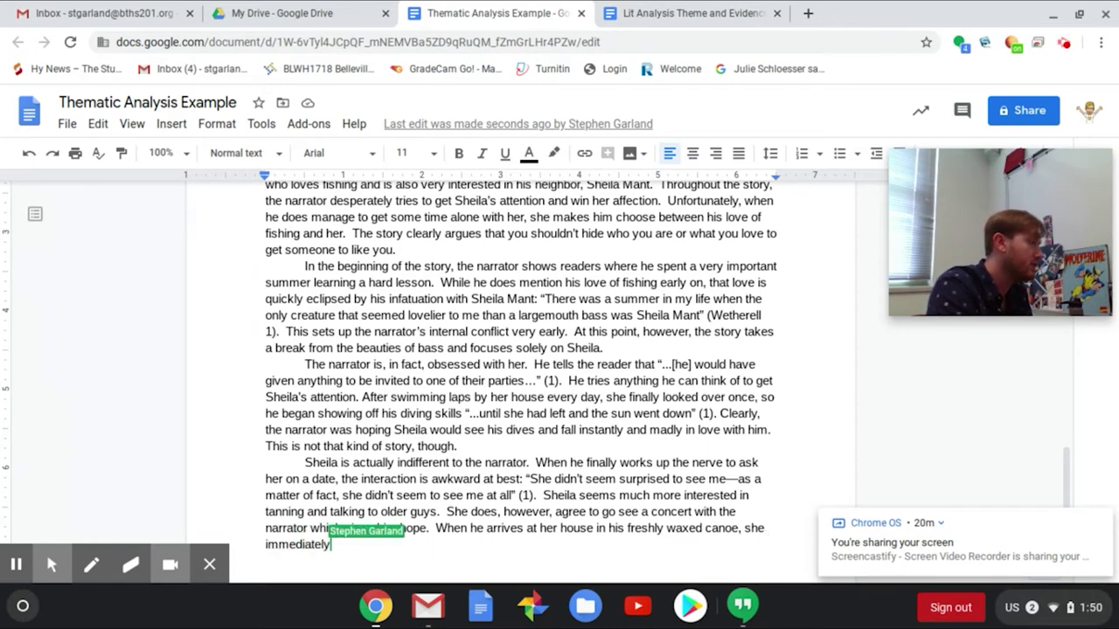
type(" suggests they t")
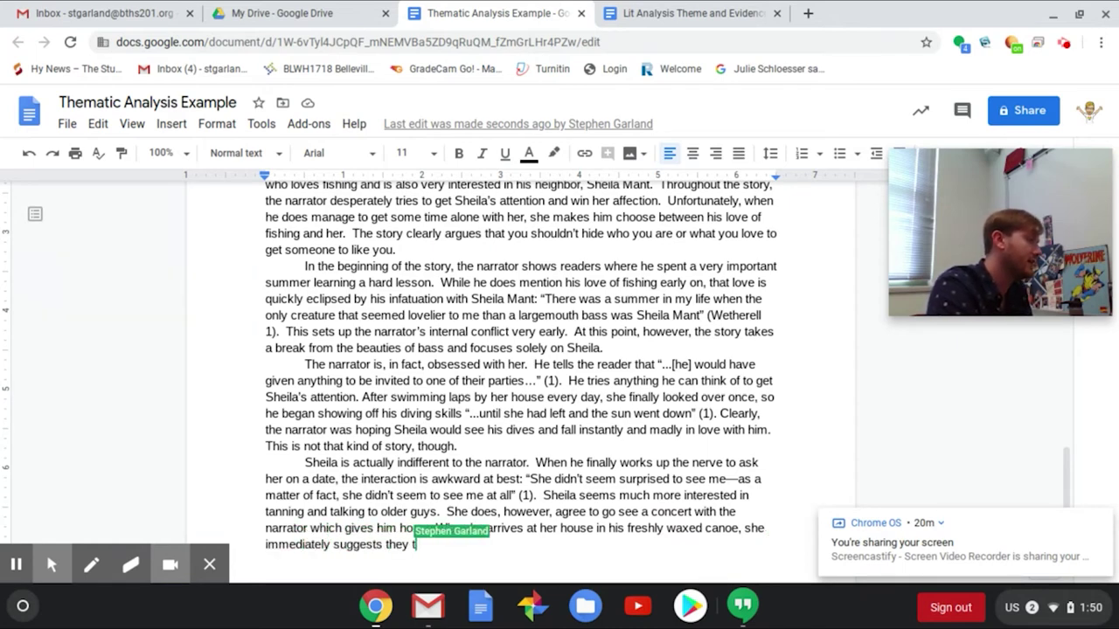
type("ake a car instead")
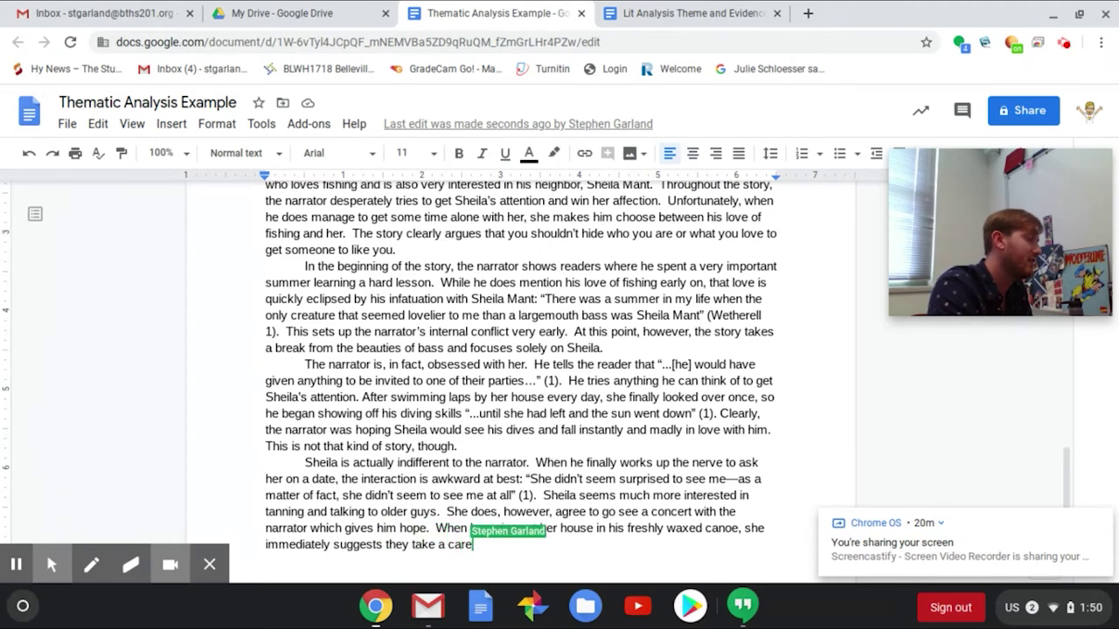
- Finish the canoe sentence with ", then agrees to ride in the canoe, but refuse to help paddle."
type(", then ")
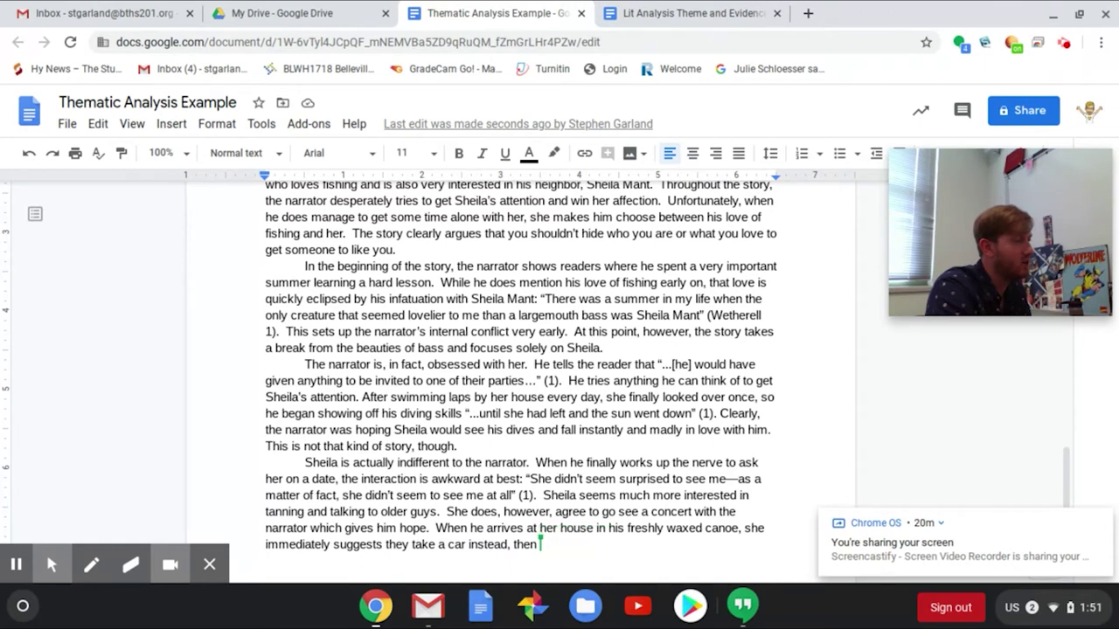
type("agreest")
key("BackSpace")
type("to ride ")
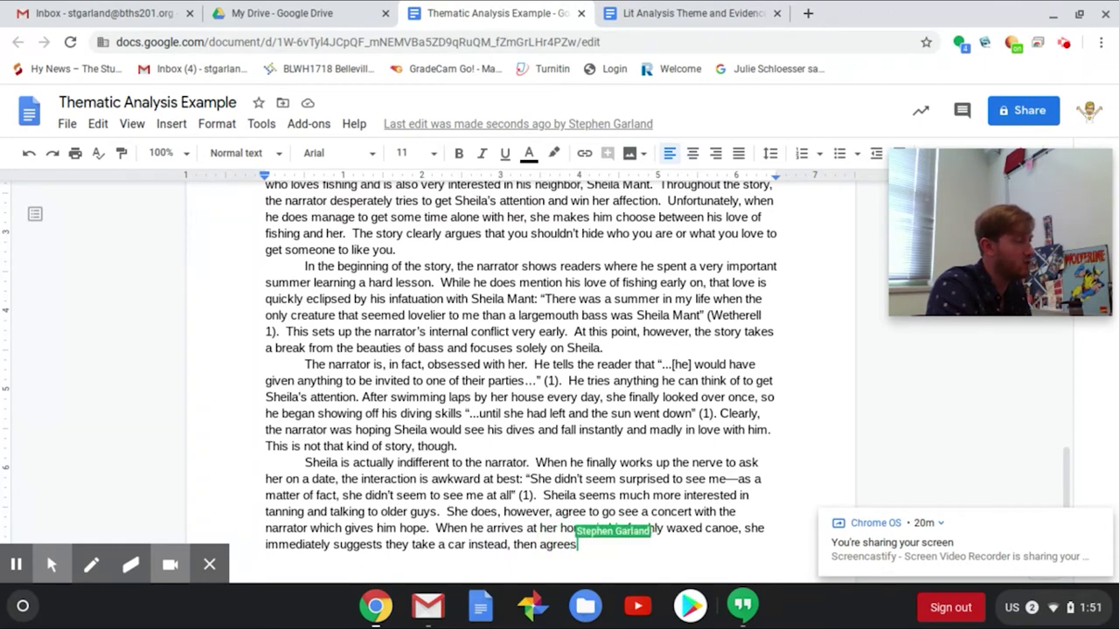
type("in the ")
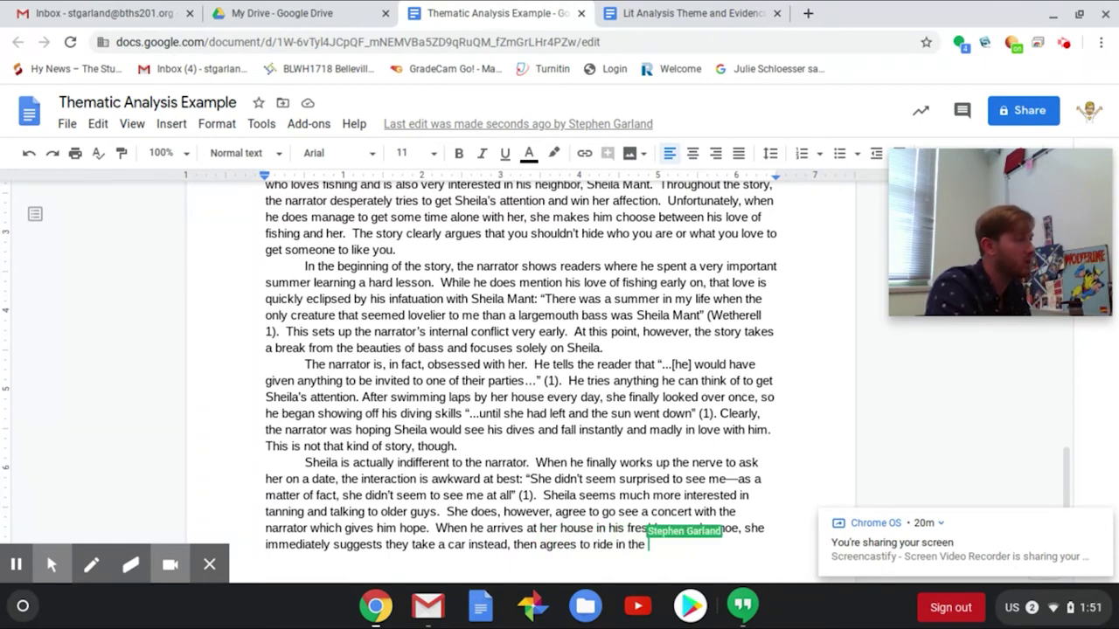
type("canoe, but re")
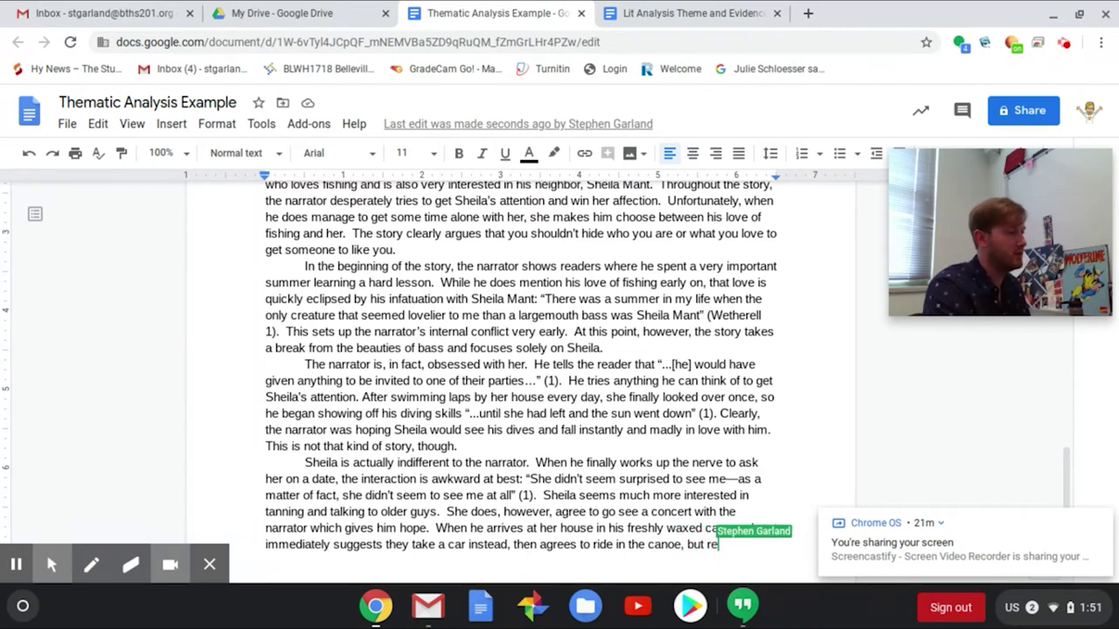
type("fuse to ")
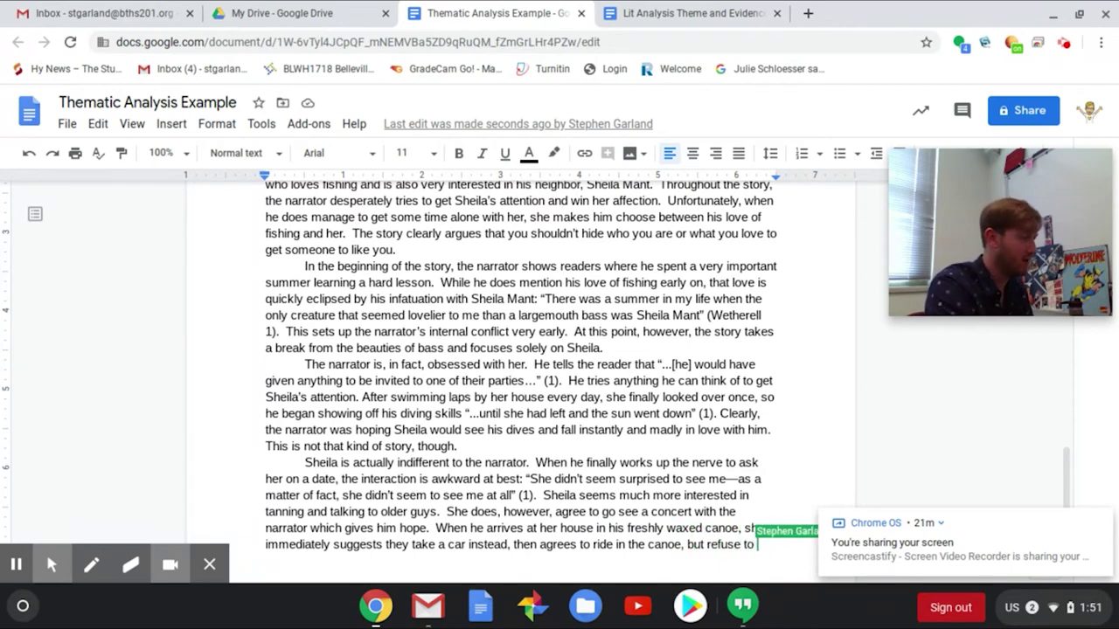
type("help paddle.")
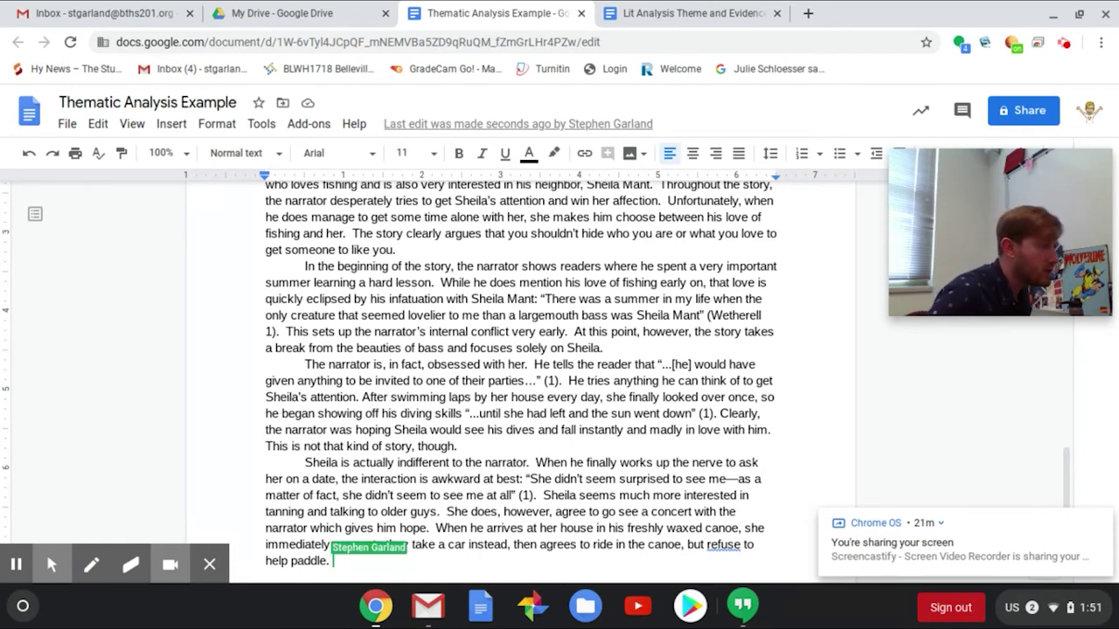
- Correct "refuse" to "refuses" in the fourth paragraph's canoe sentence and add the citation "(2)" before its final period
left_click(742, 543)
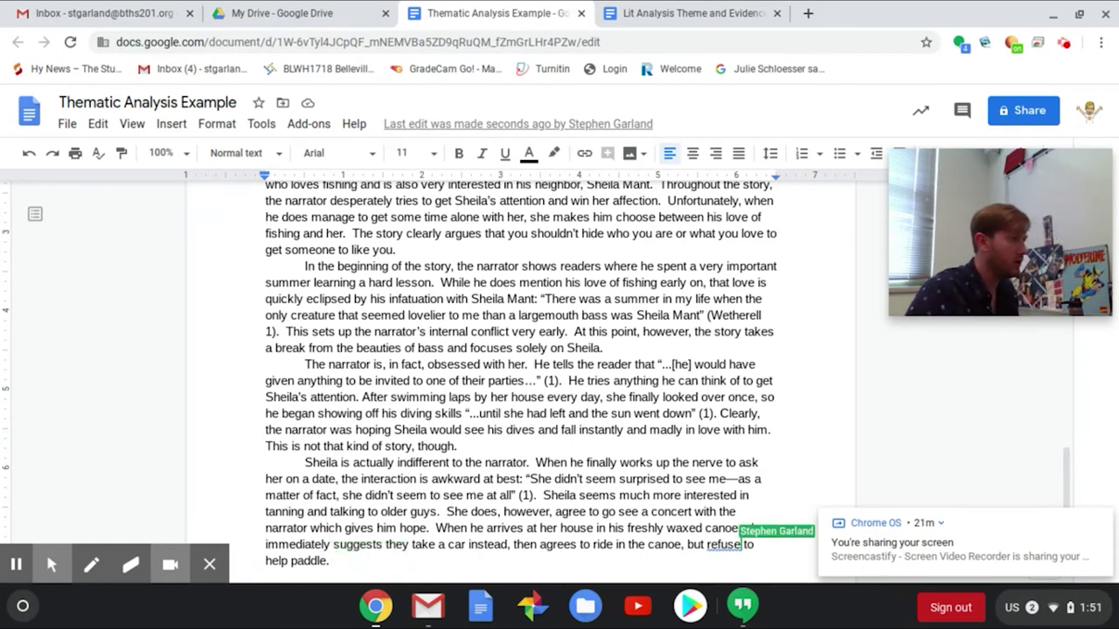
type("s")
left_click(333, 560)
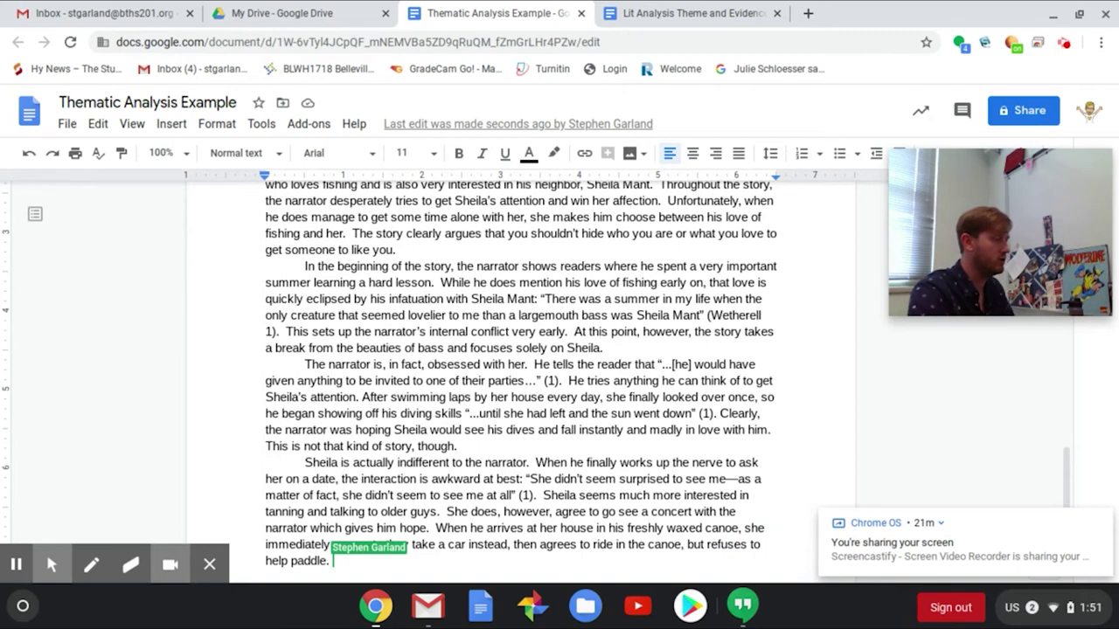
key("BackSpace")
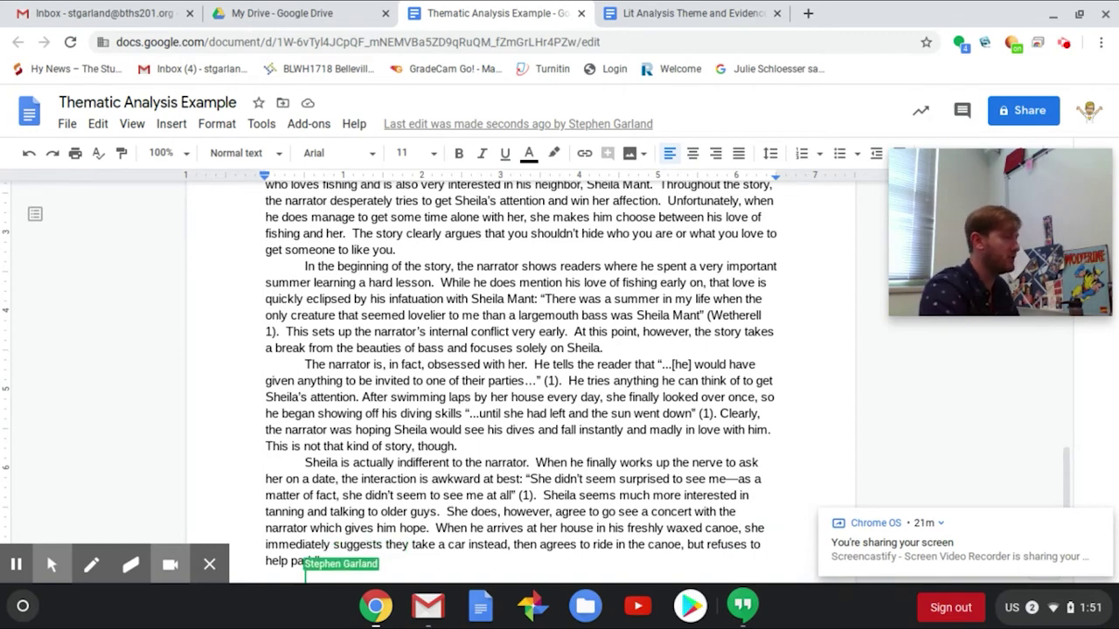
key("BackSpace")
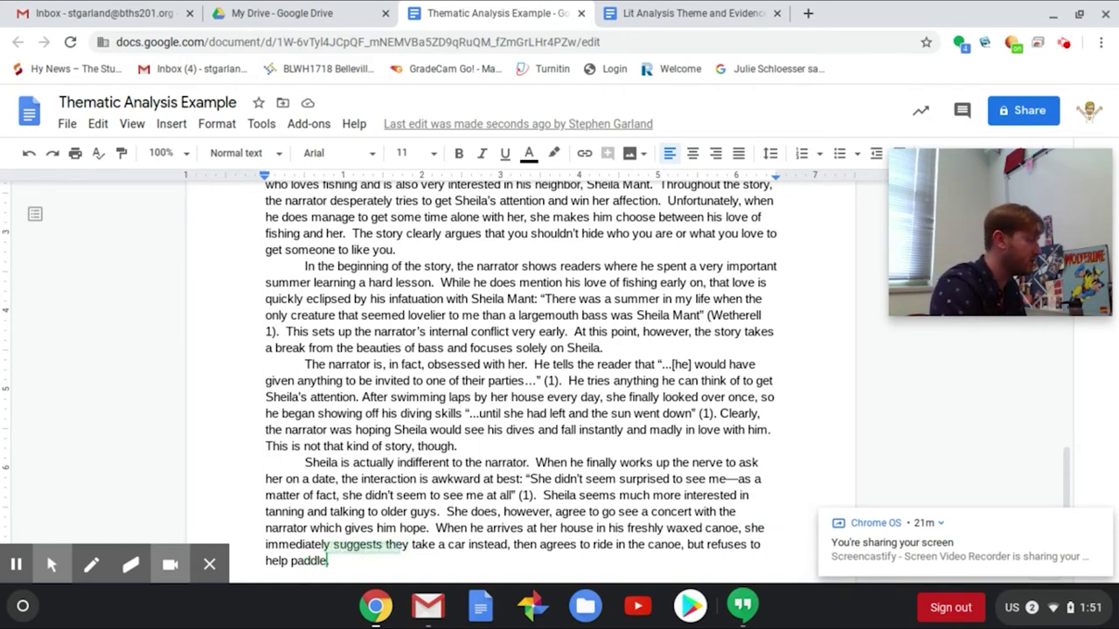
type("(2).")
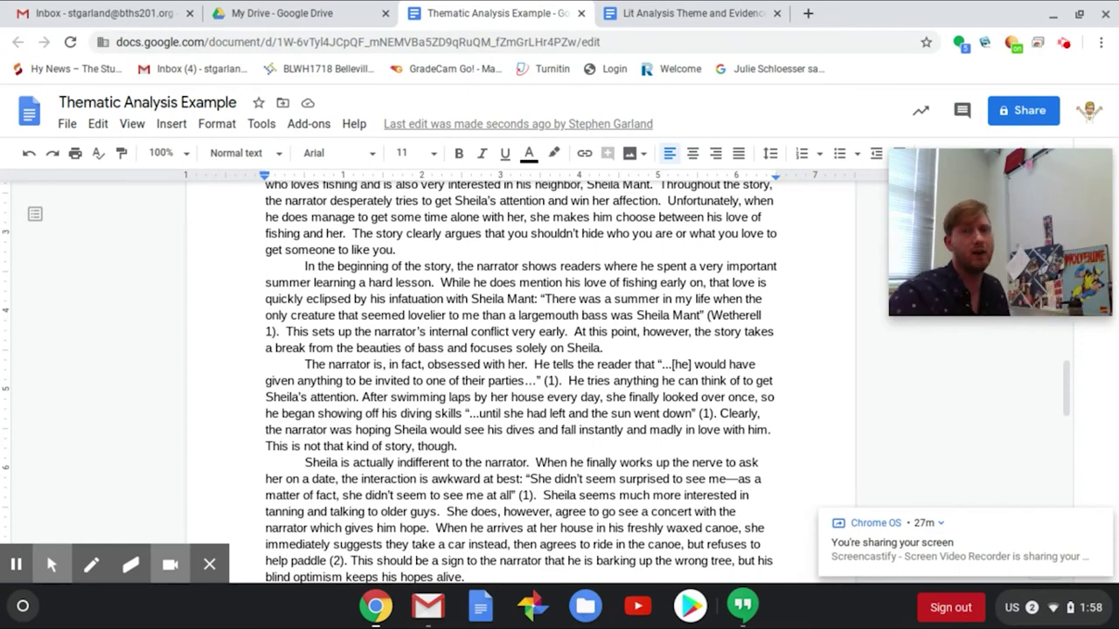
- Start the sixth paragraph with "The lesson the narrator had to learn is one that most young people struggle with at some point in their lives"
scroll(486, 344, "down", 2)
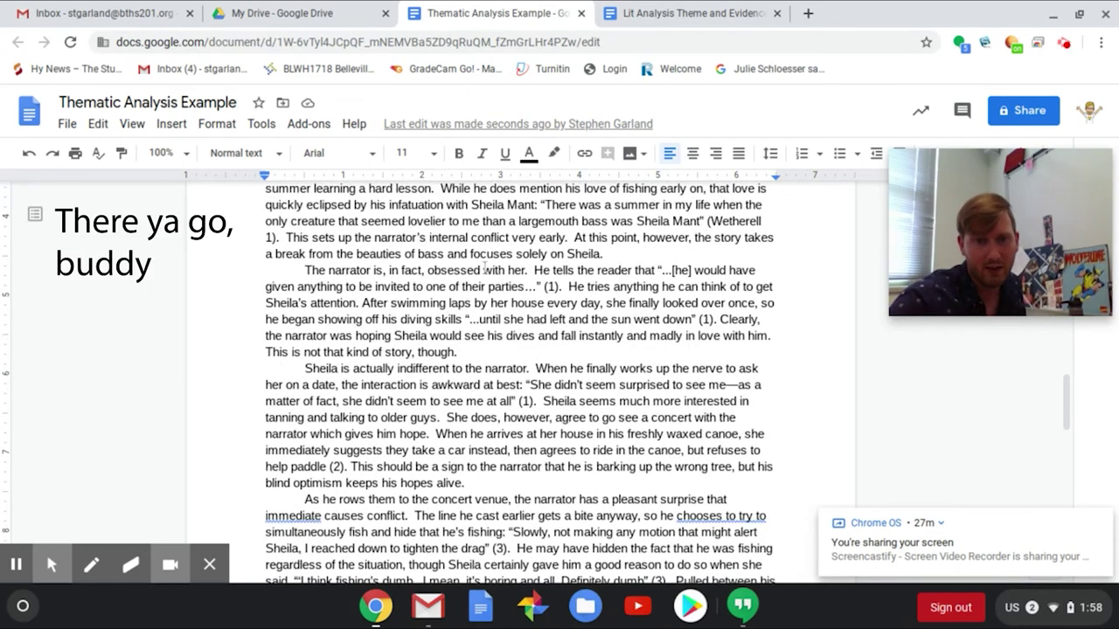
scroll(486, 343, "down", 5)
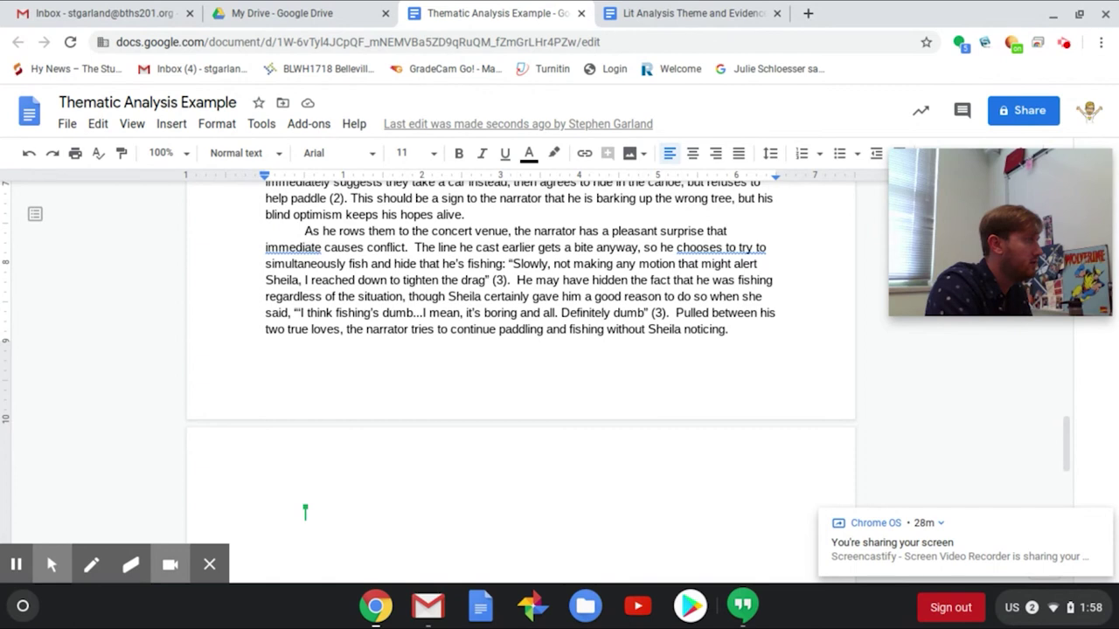
type("The ")
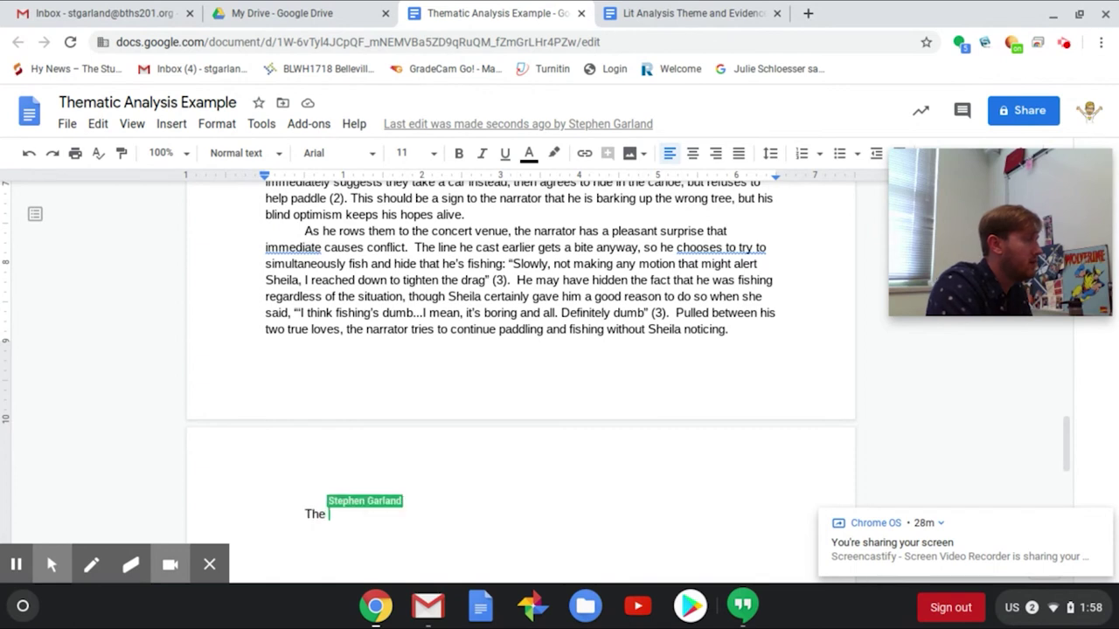
type("lesson the na")
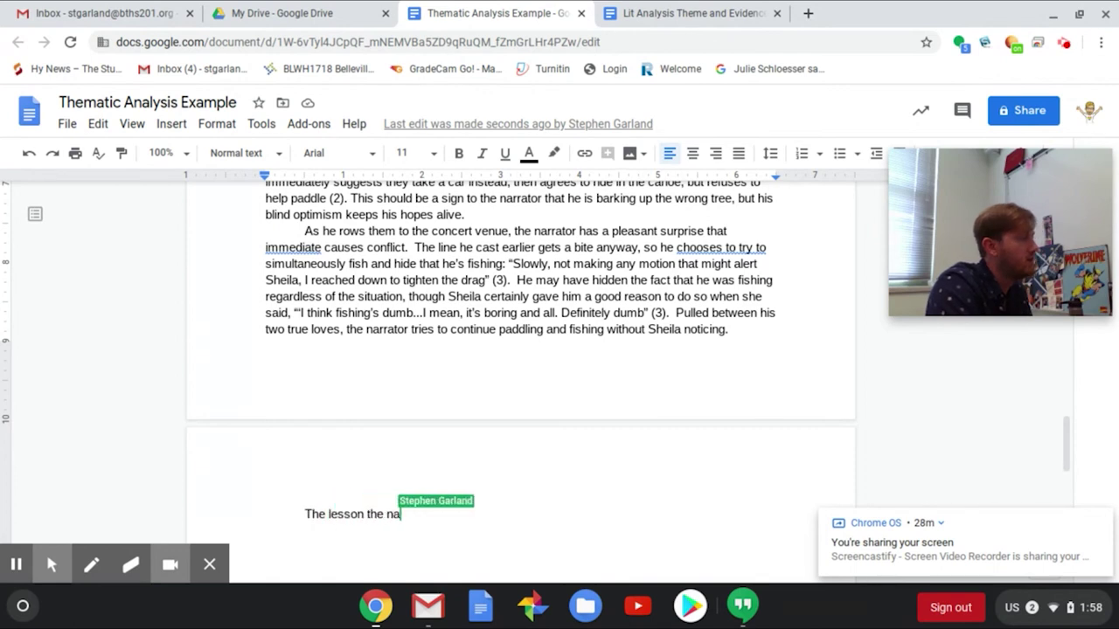
type("rrator had to lear")
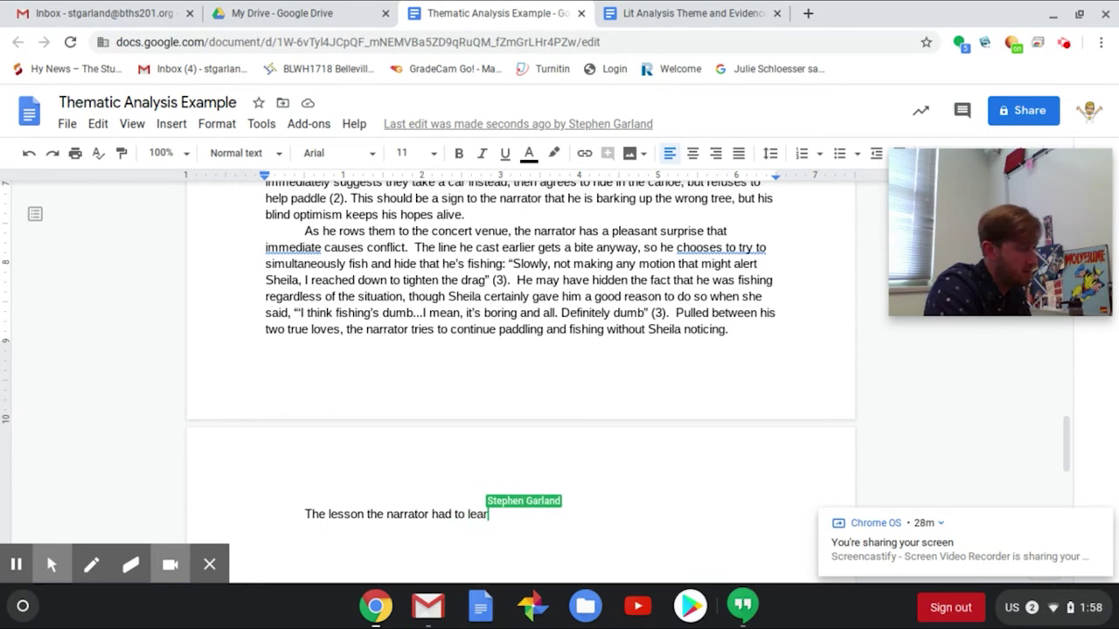
type("n is one ")
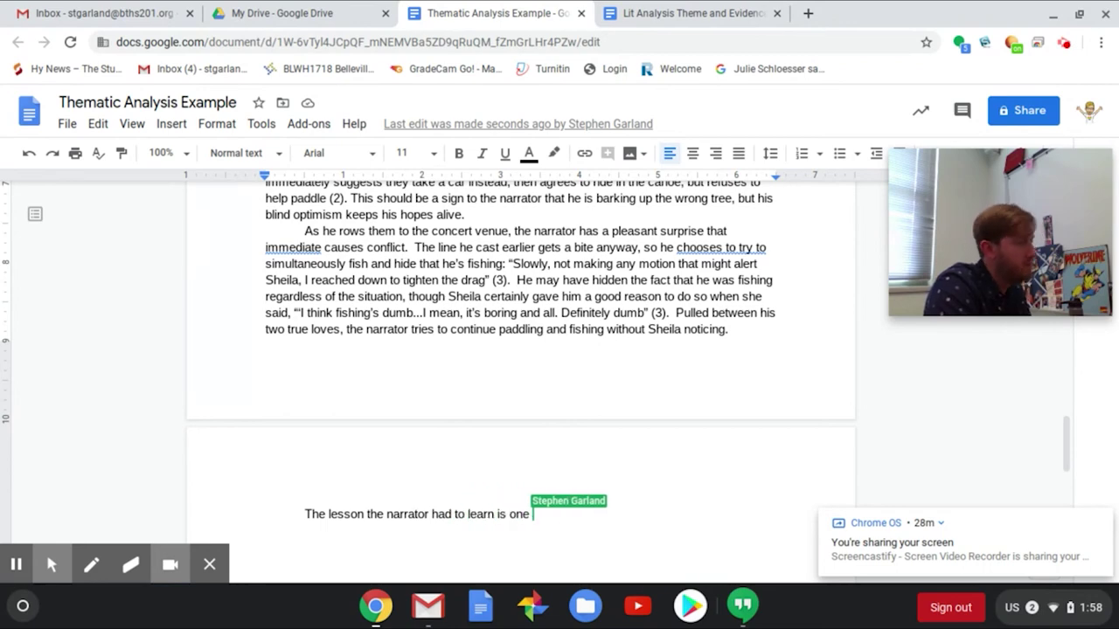
type("that most young ")
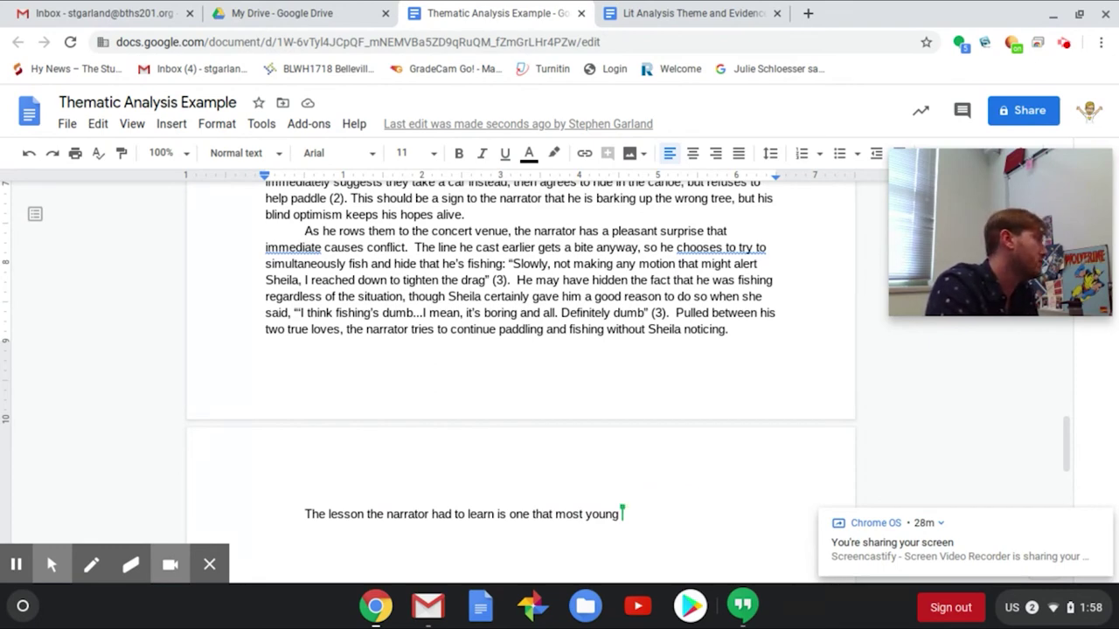
type("people ")
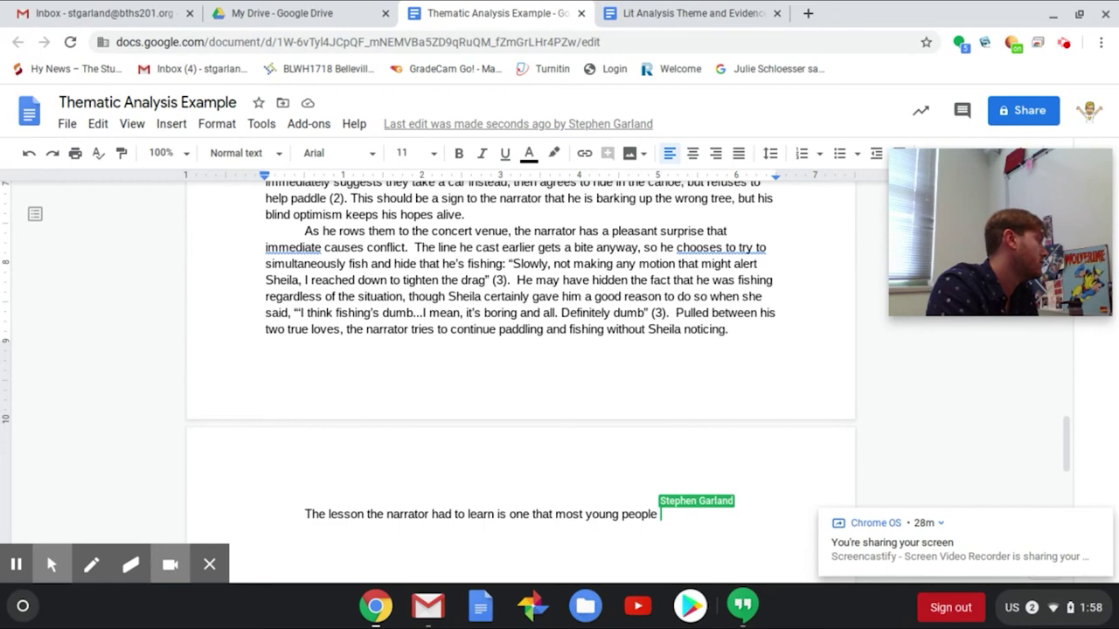
type("struggle ")
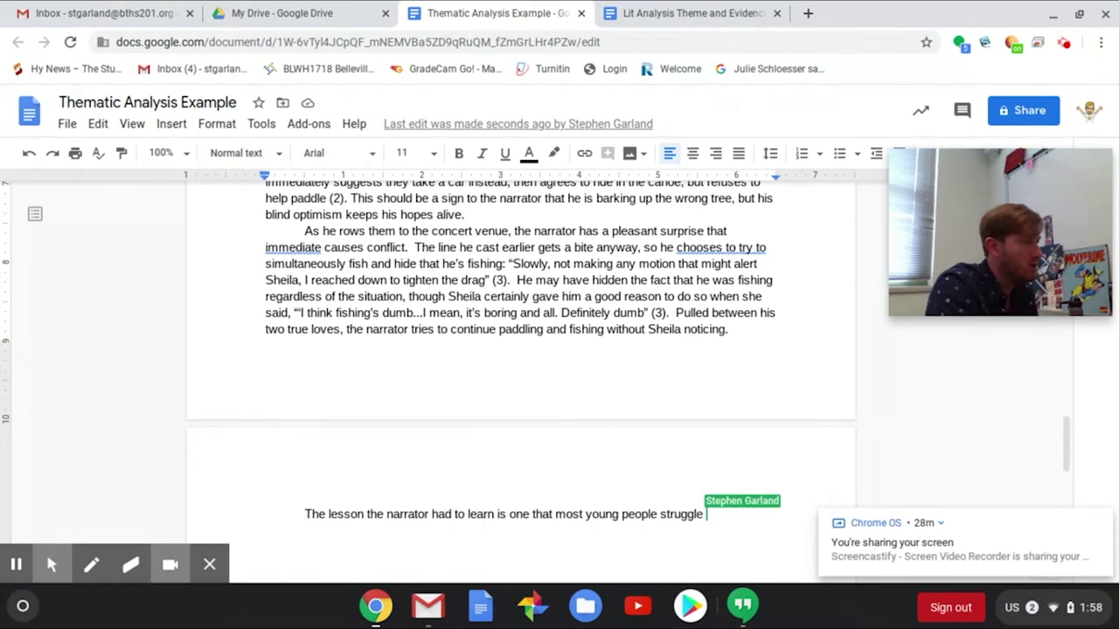
type("with ")
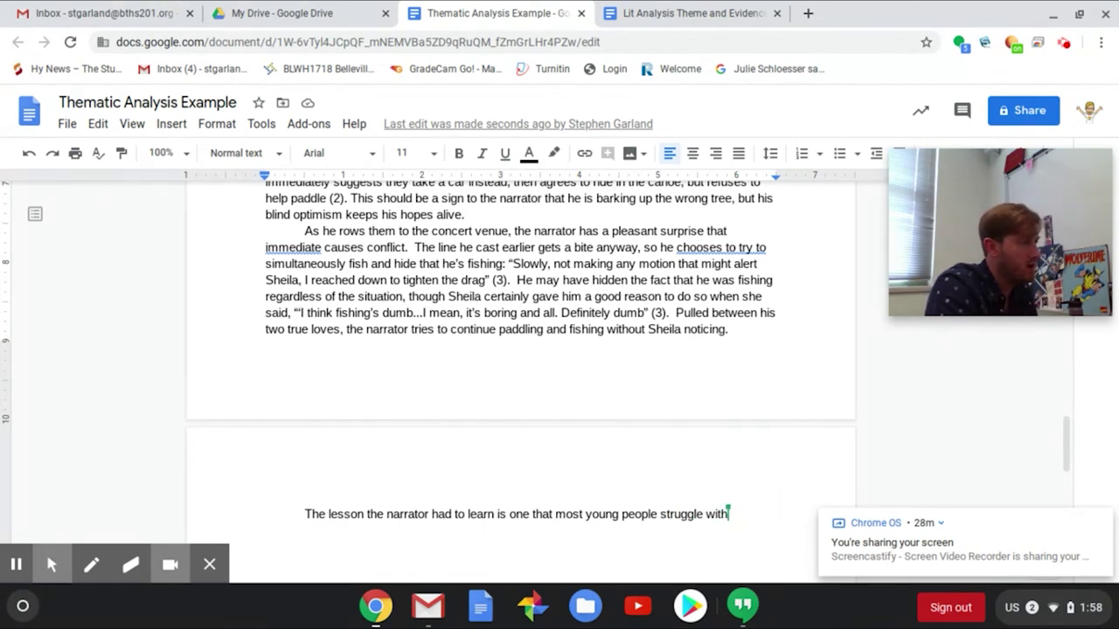
type("at some point")
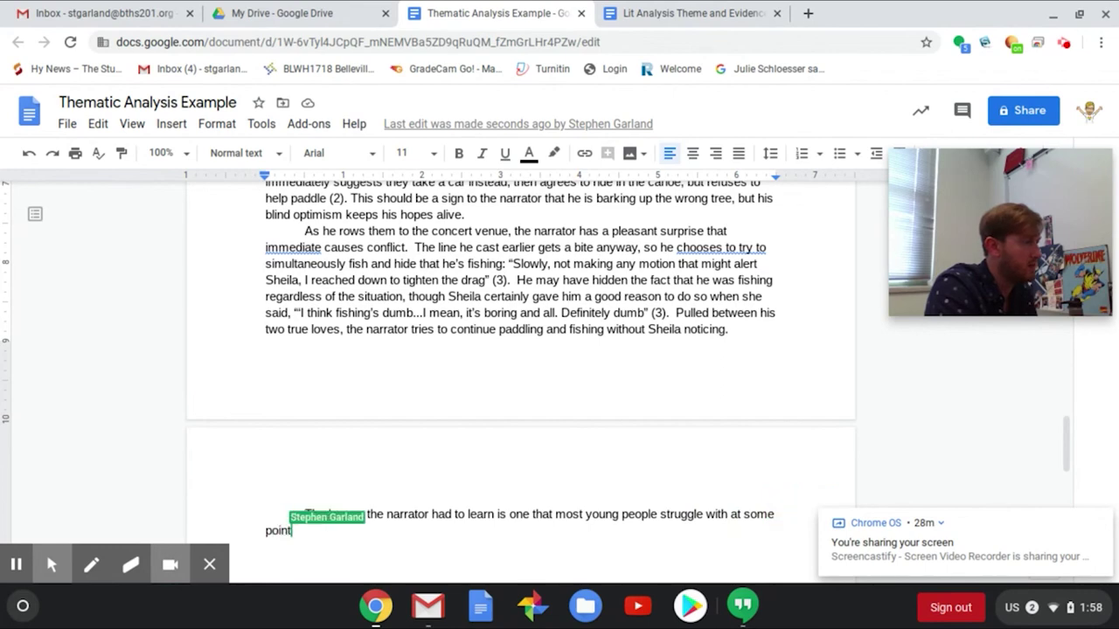
type(" in their lives")
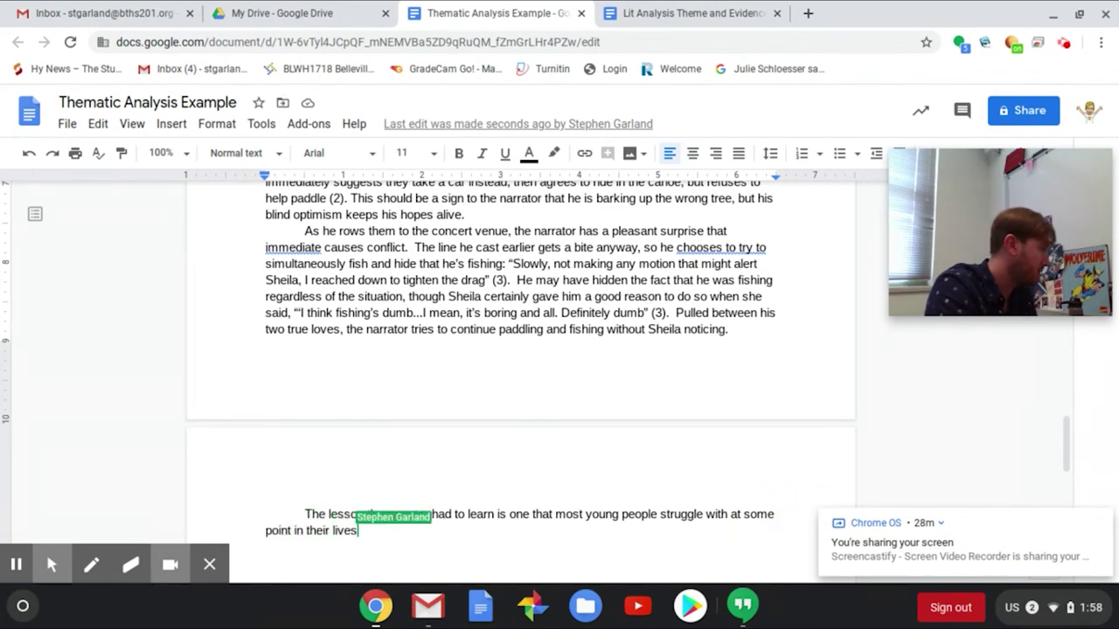
- End the opening sentence and add "He seemed to like the idea of Sheila much more than he liked the actual person" in the sixth paragraph
type(".  He ")
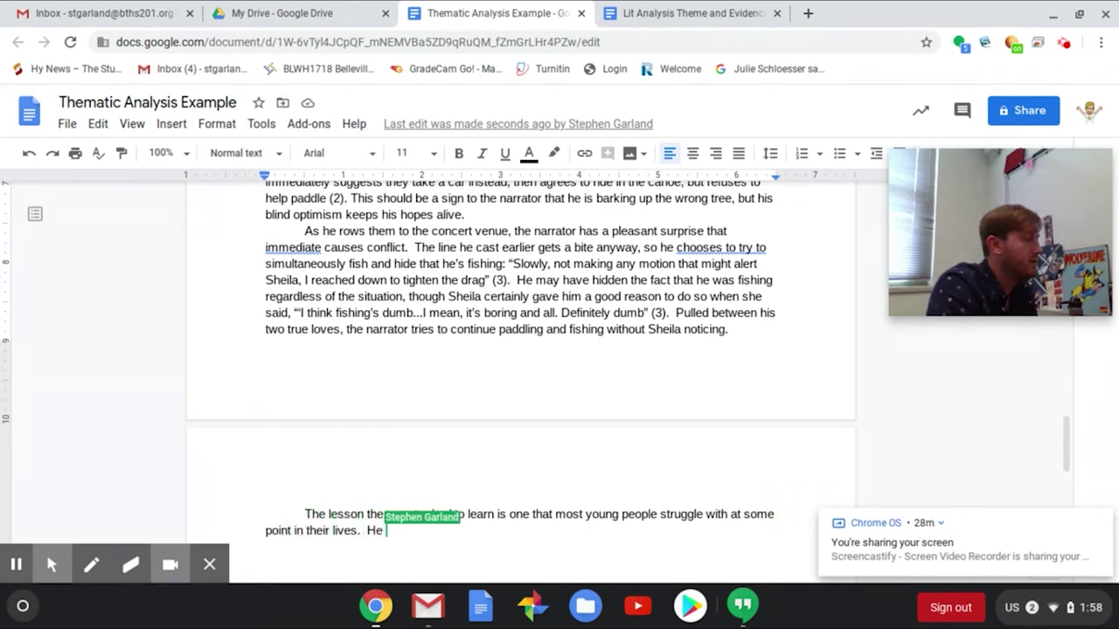
type("seemed to l")
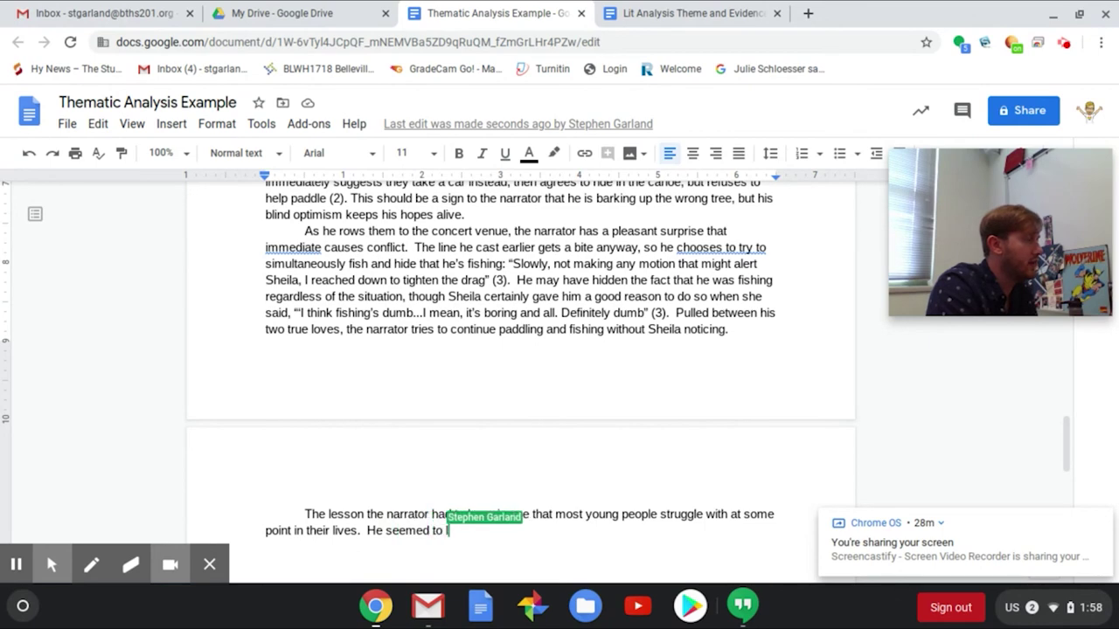
type("ike the idea of Sh")
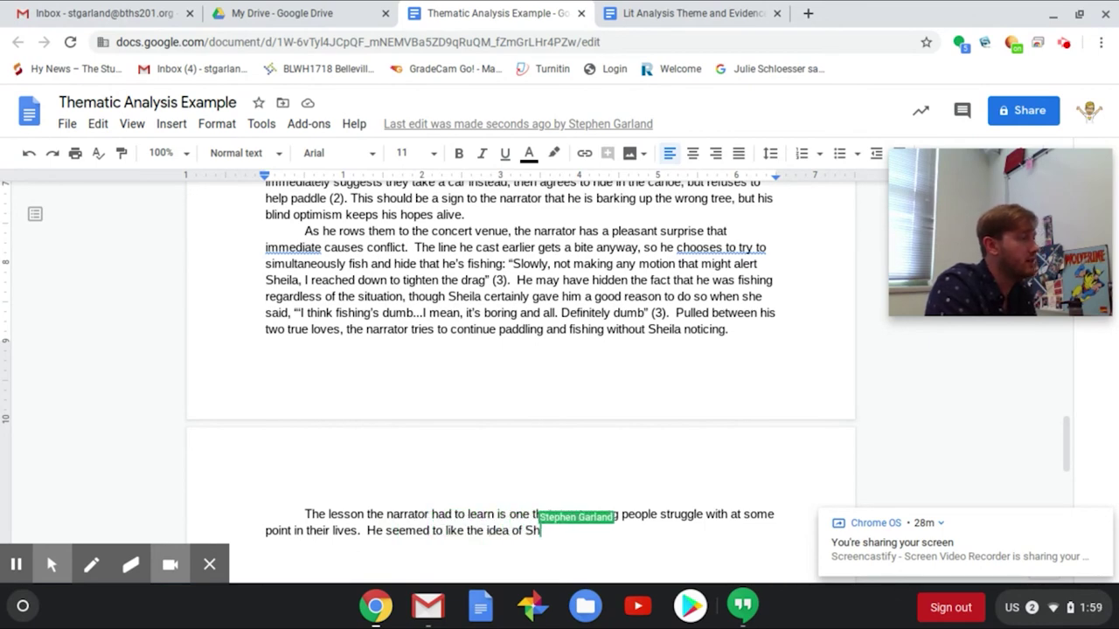
type("eila mbu")
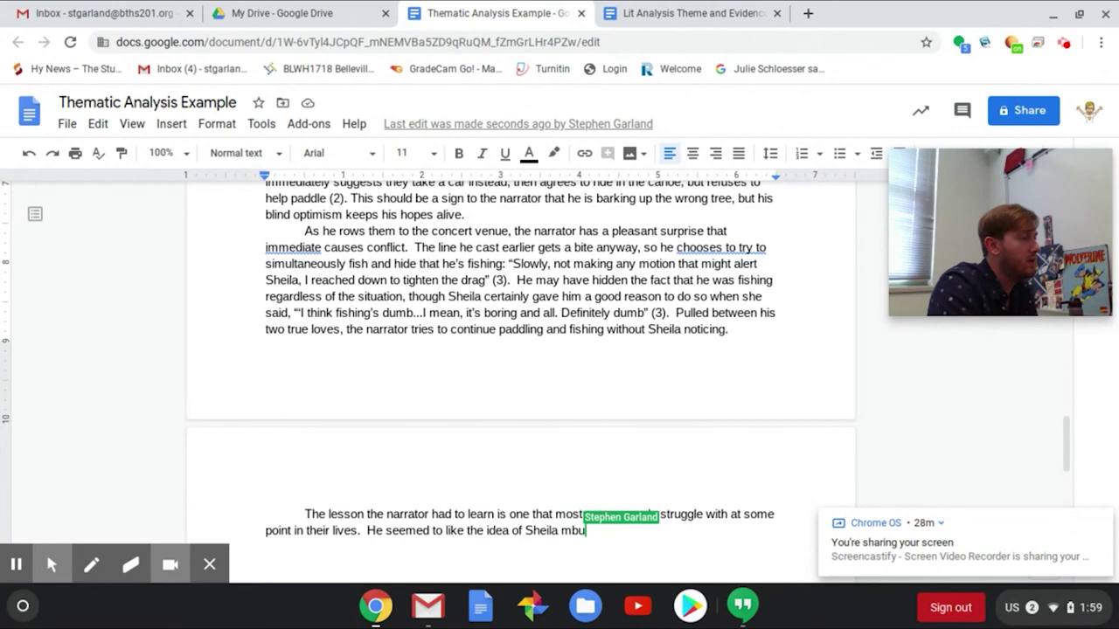
key("BackSpace")
key("BackSpace")
type("uch more than ")
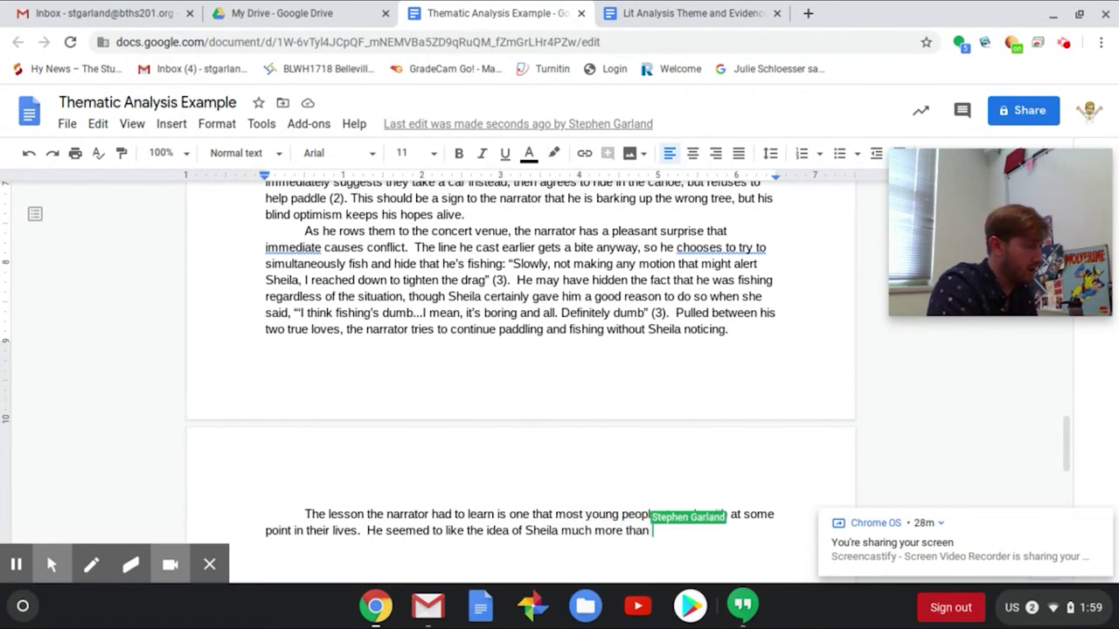
type("he liked the ")
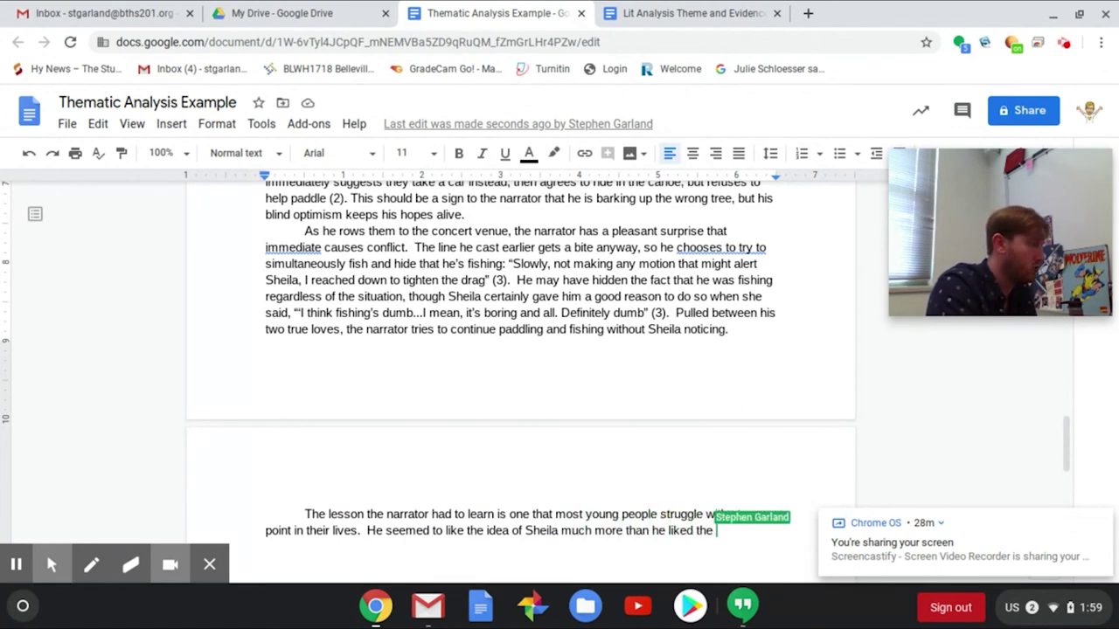
type("actual person")
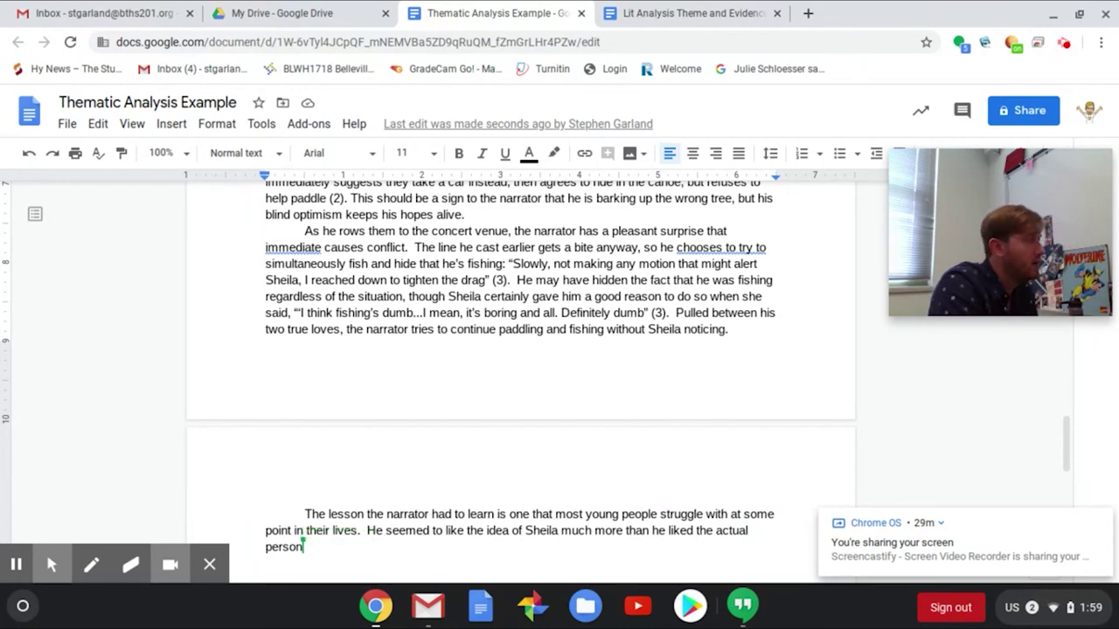
- Finish the sentence about Sheila with ", but he didn't learn that until he had already cut the line."
type(", but he didn")
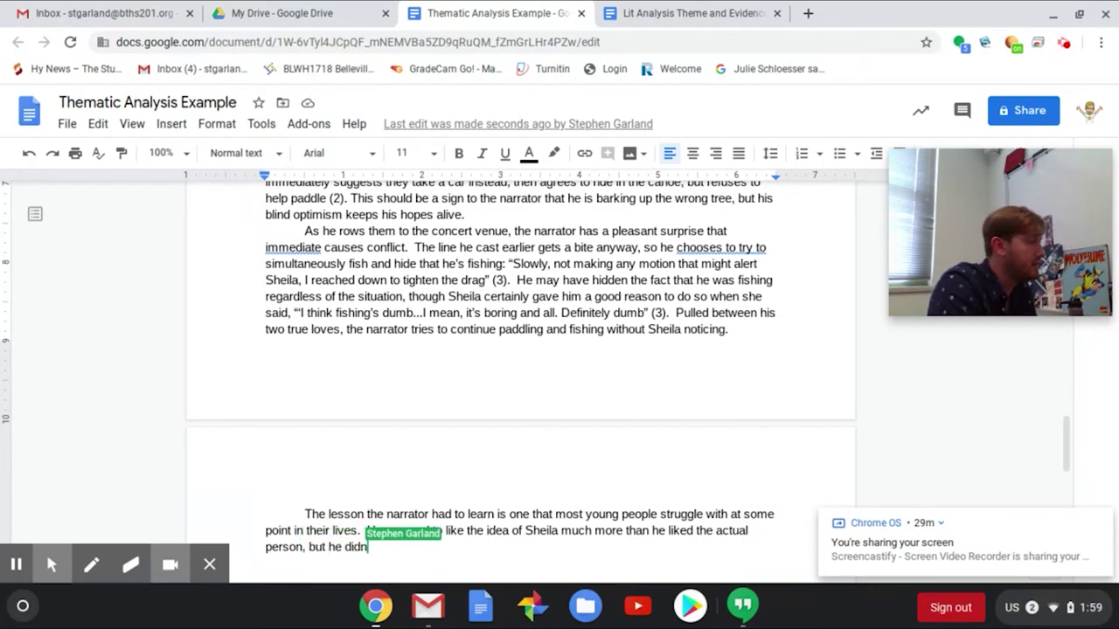
key("BackSpace")
key("BackSpace")
key("BackSpace")
key("BackSpace")
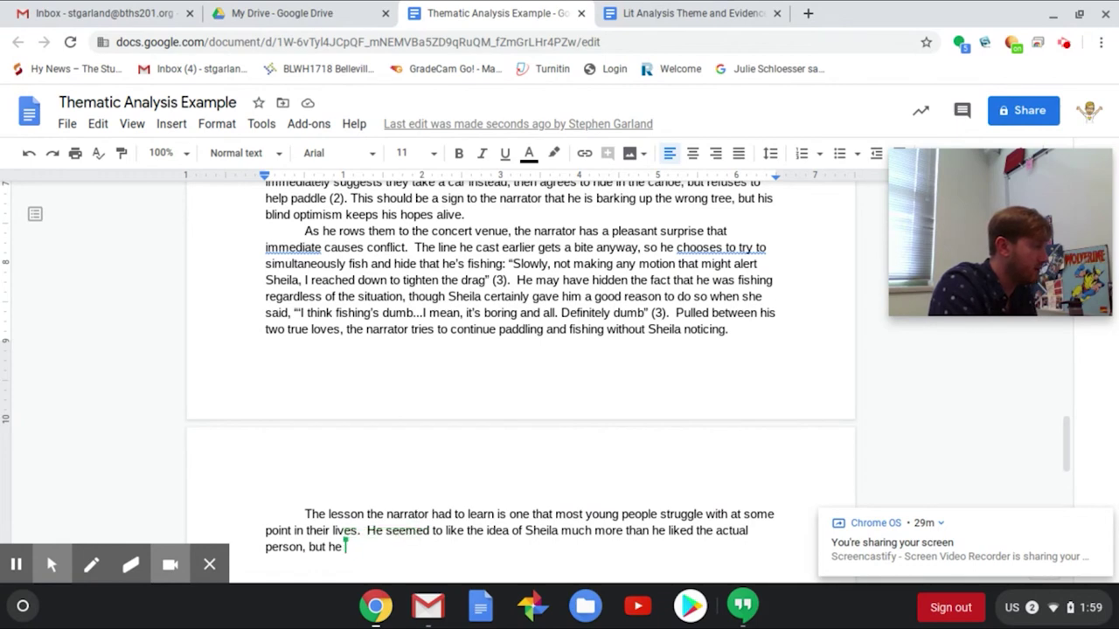
type("didn't ")
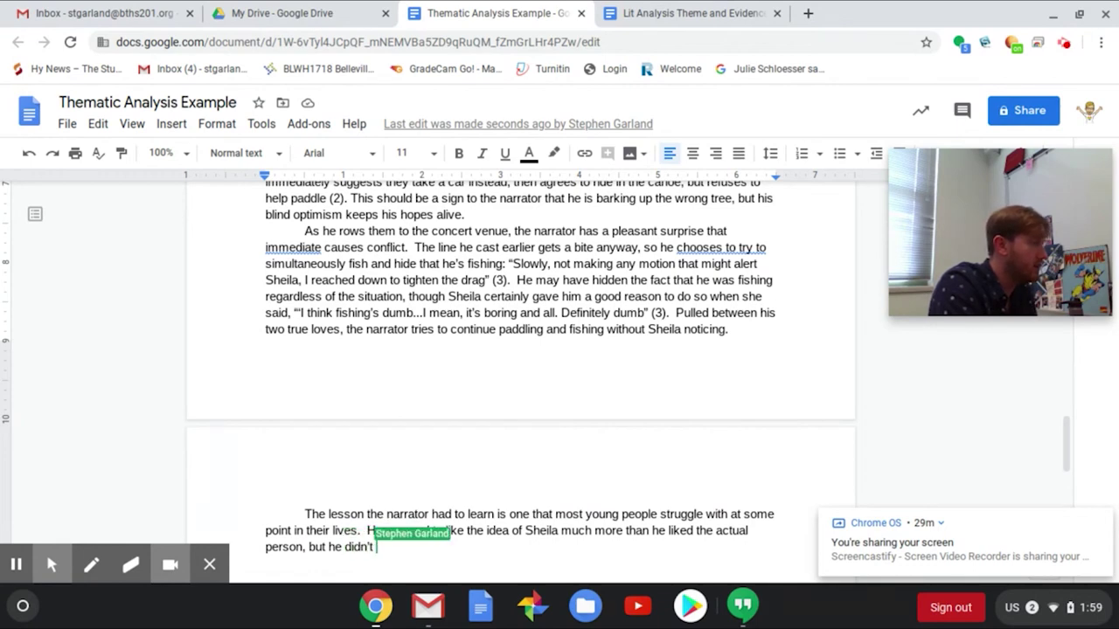
type("learn that until he ")
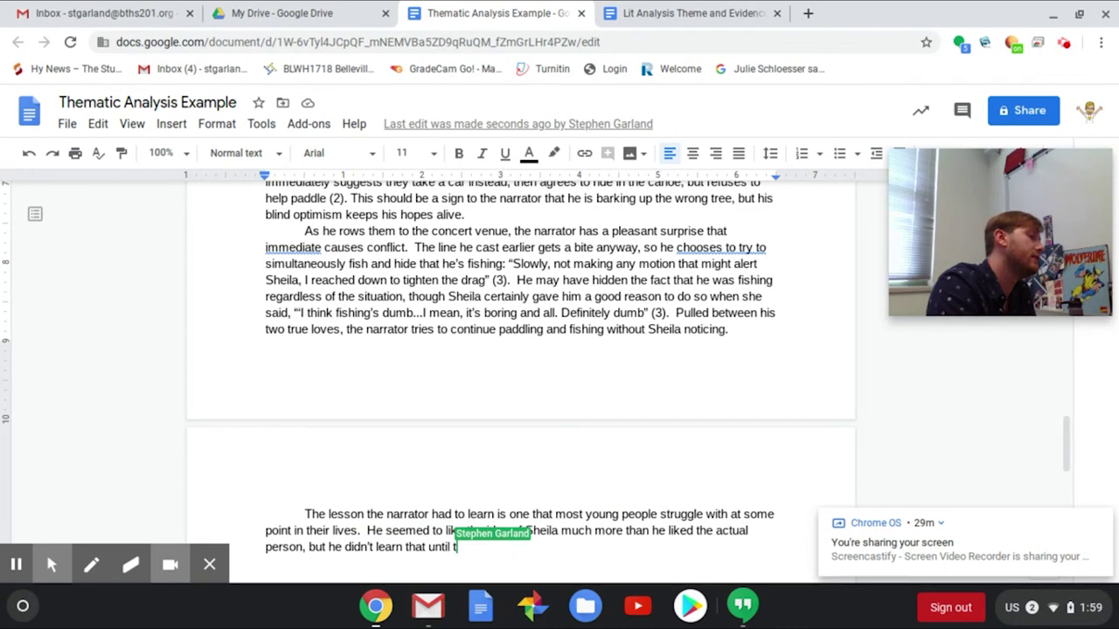
type("had alread")
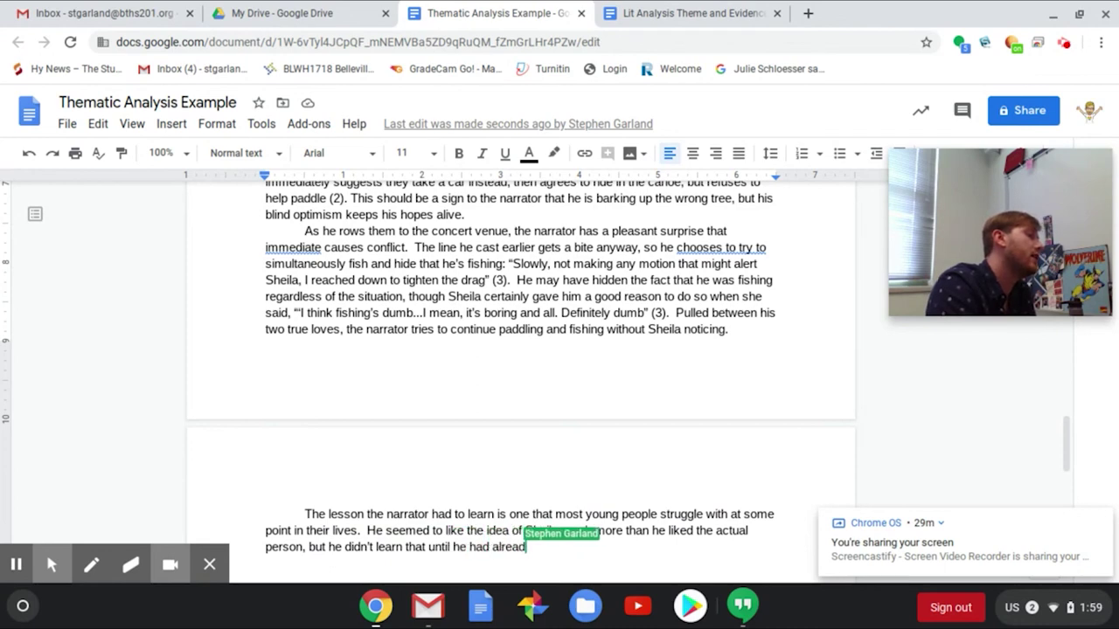
type("y cut the line. ")
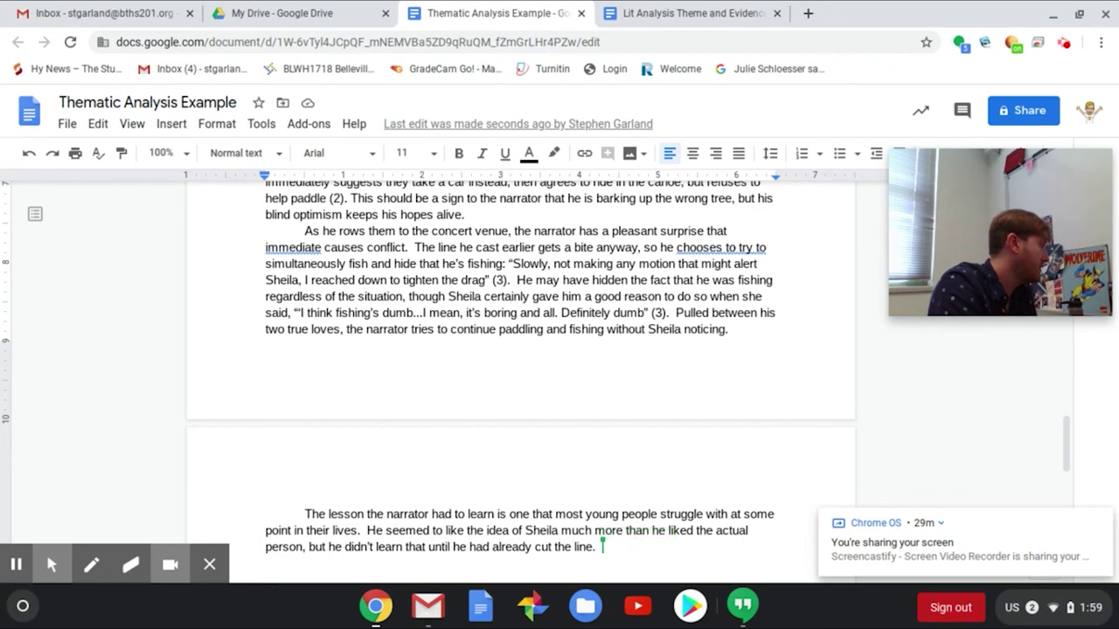
- Continue the sixth paragraph with "The fish was there, hooked, and ready to be reeled in"
type(" The fish was ")
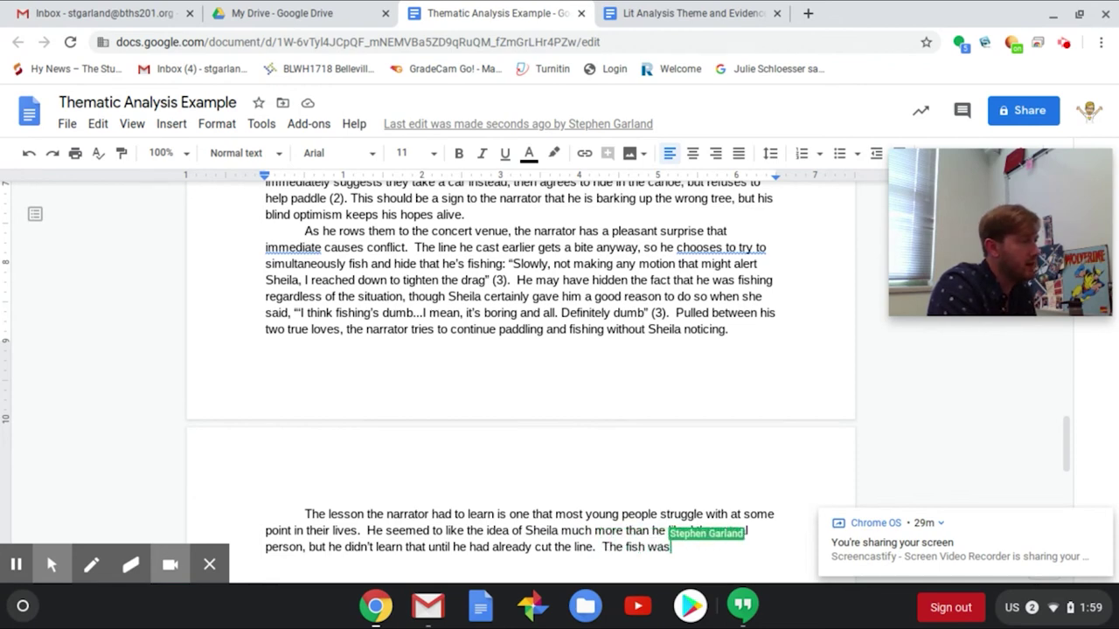
type("t")
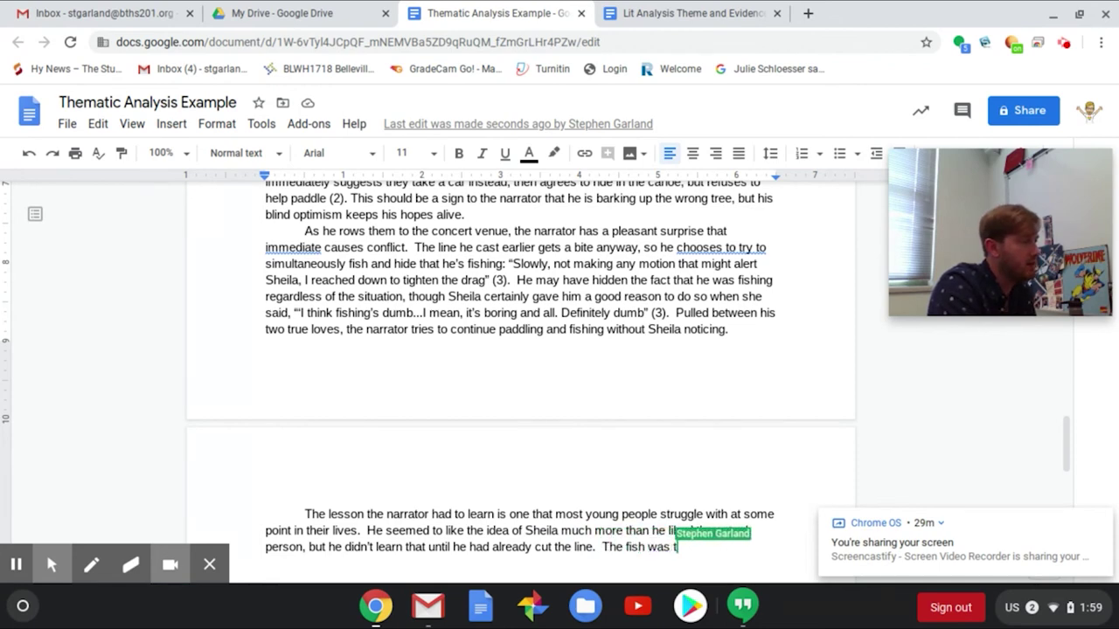
type("here, ")
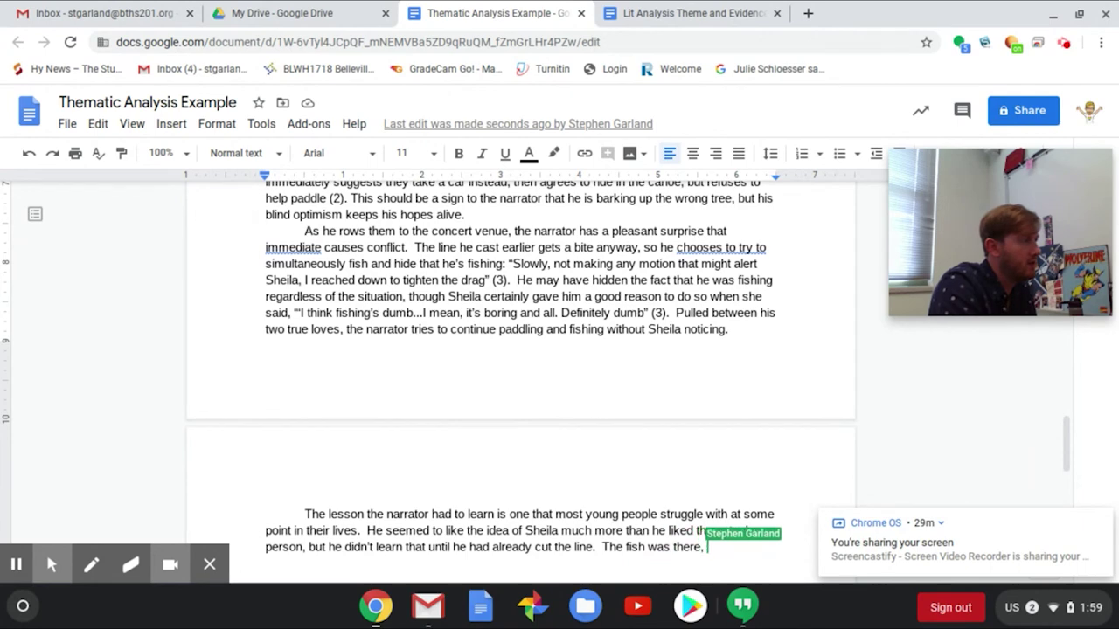
type("ho")
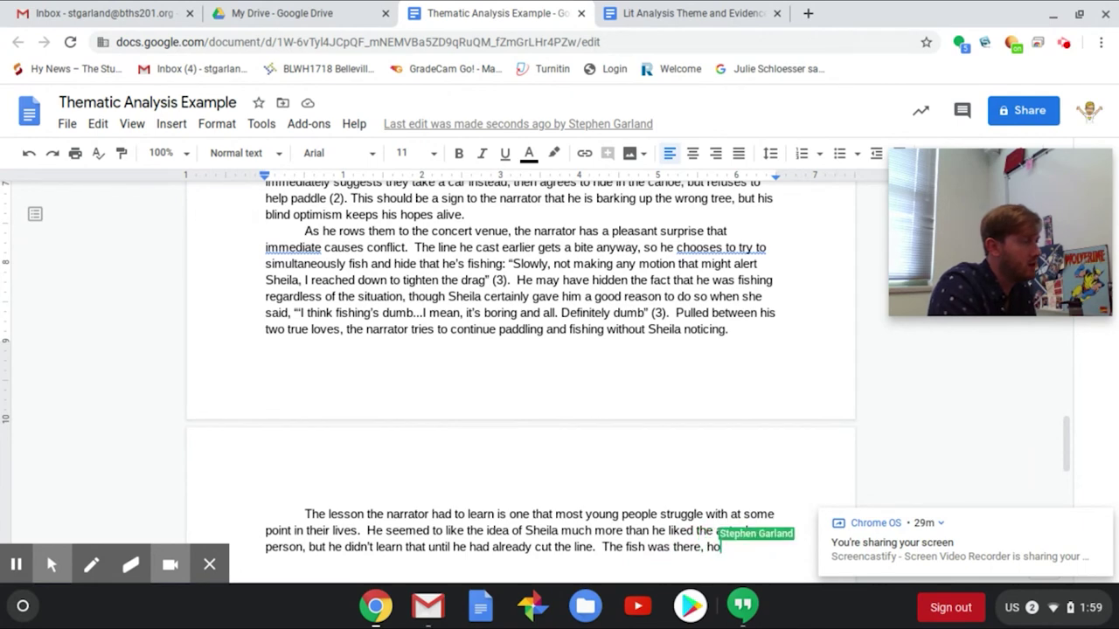
type("oked, and ")
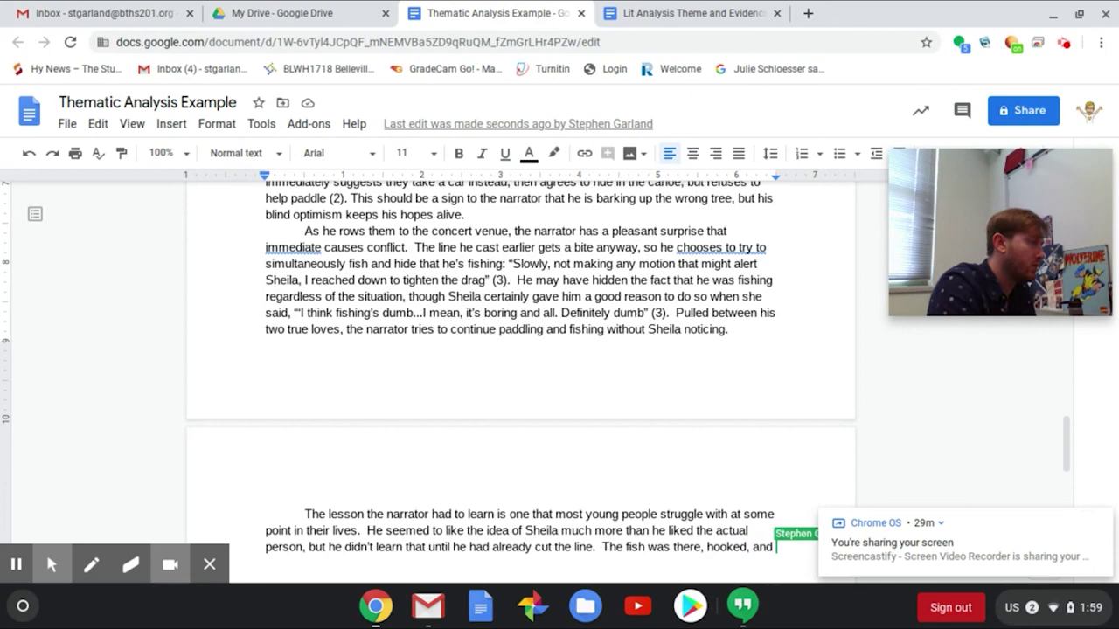
type("ready to be r")
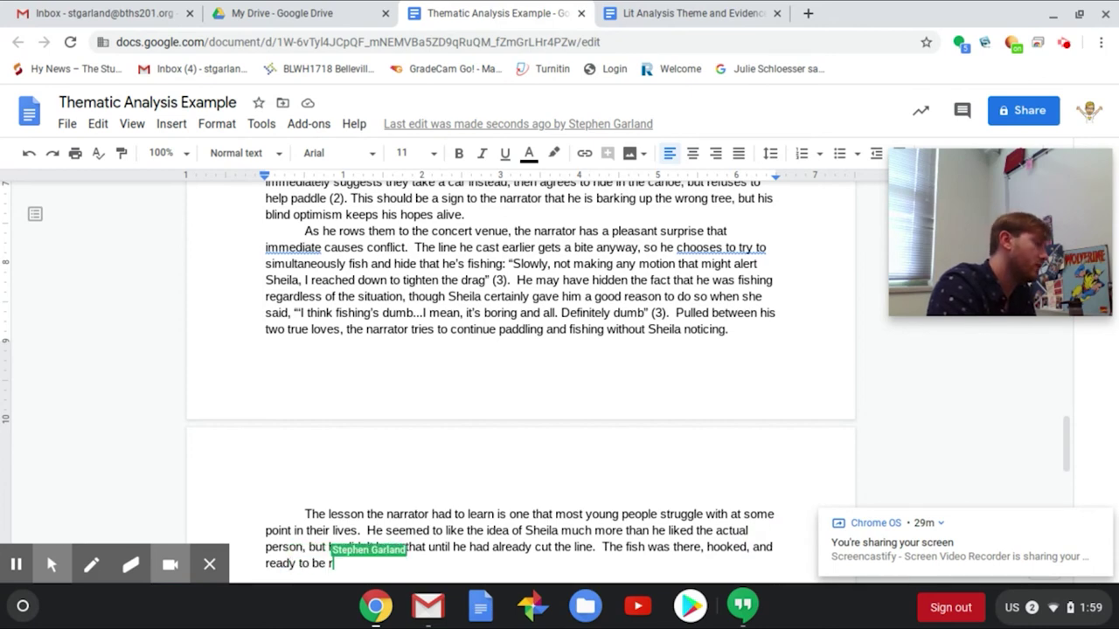
type("eeled in")
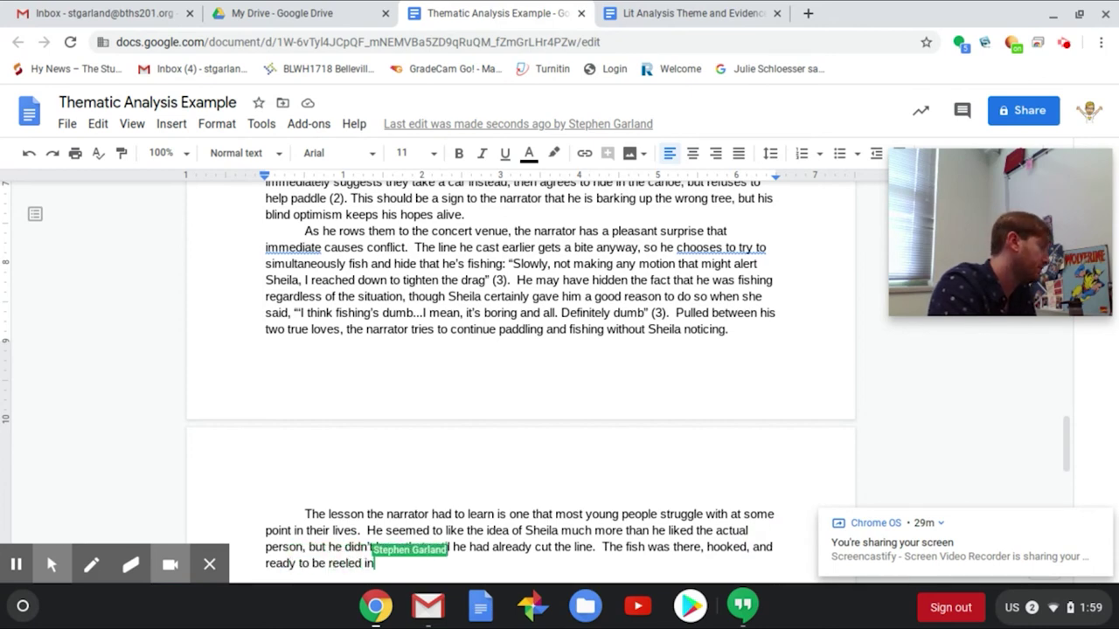
- End the sentence about the fish with ", but he bet on the wrong love."
type(", an")
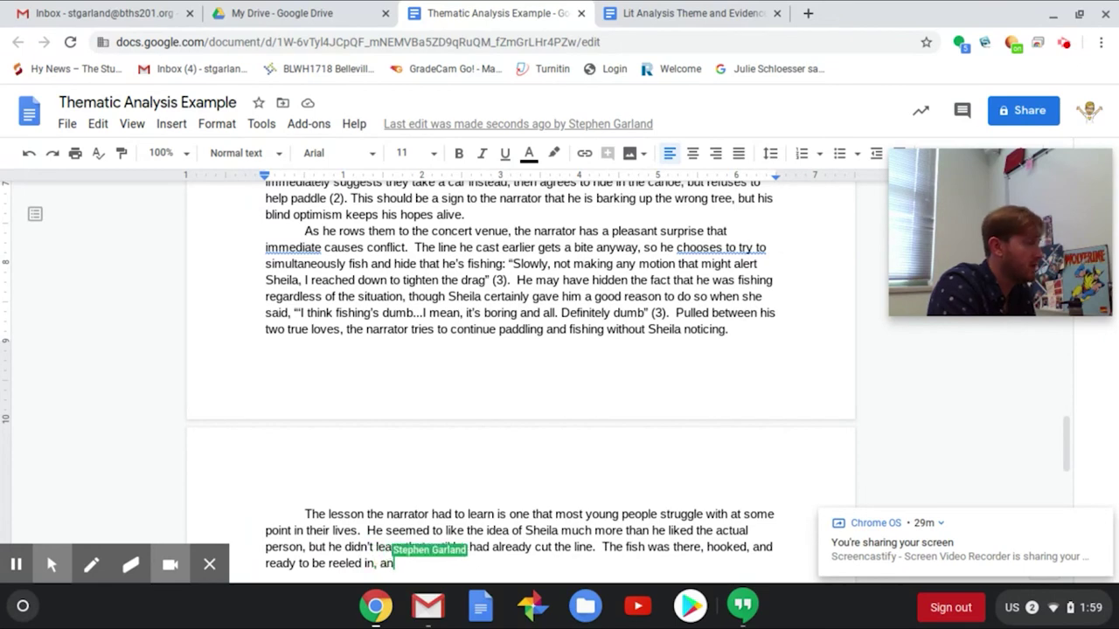
key("BackSpace")
type("but he be")
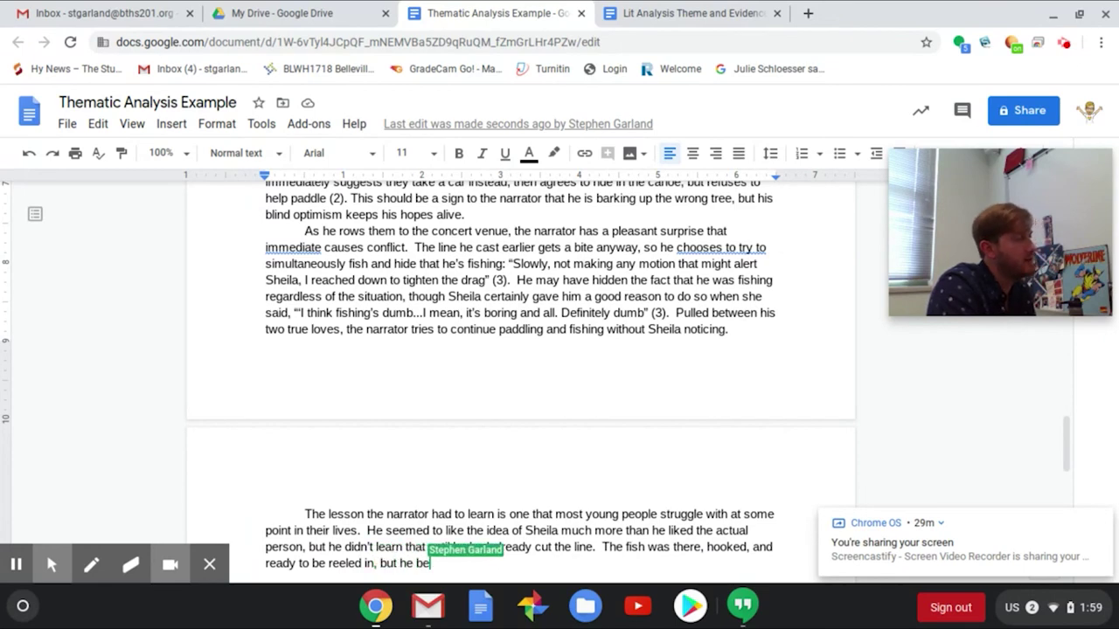
type("t on the wrong love.")
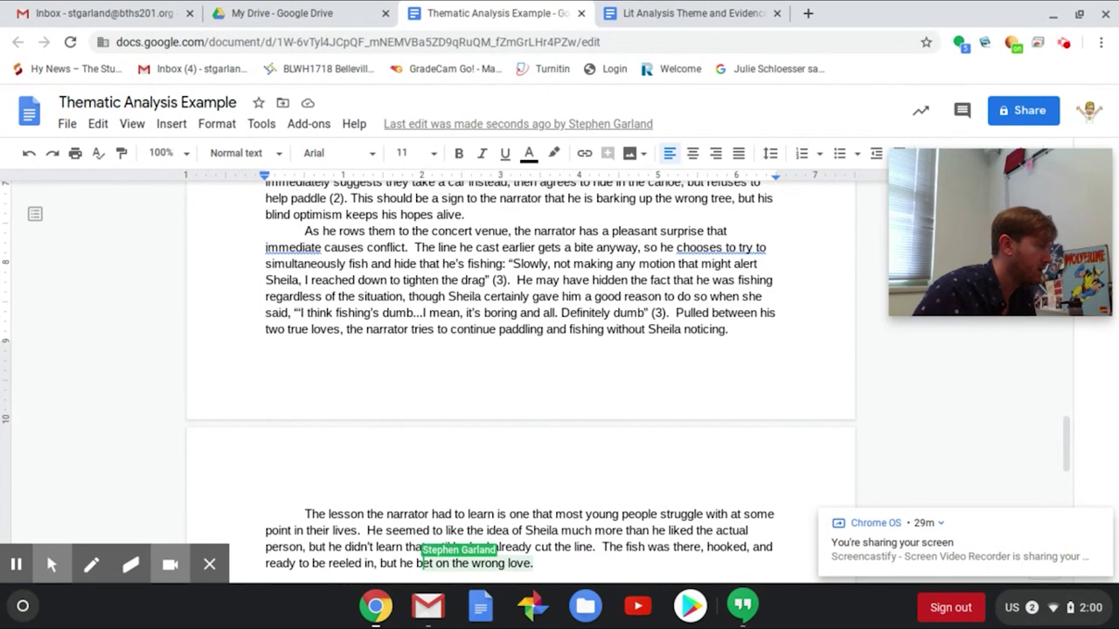
- Replace "bet on the wrong love." at the end of the sixth paragraph with "chose the losing bet."
key("ctrl+BackSpace")
key("ctrl+BackSpace")
key("ctrl+BackSpace")
key("ctrl+BackSpace")
key("ctrl+BackSpace")
type("chose the lost")
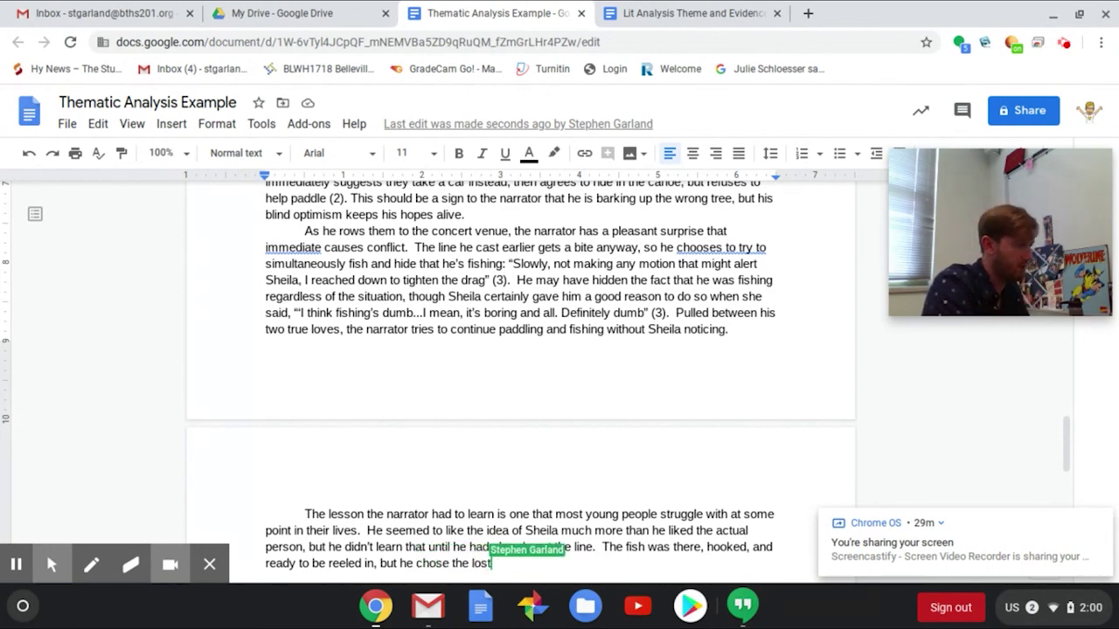
key("BackSpace")
type("ing bet.")
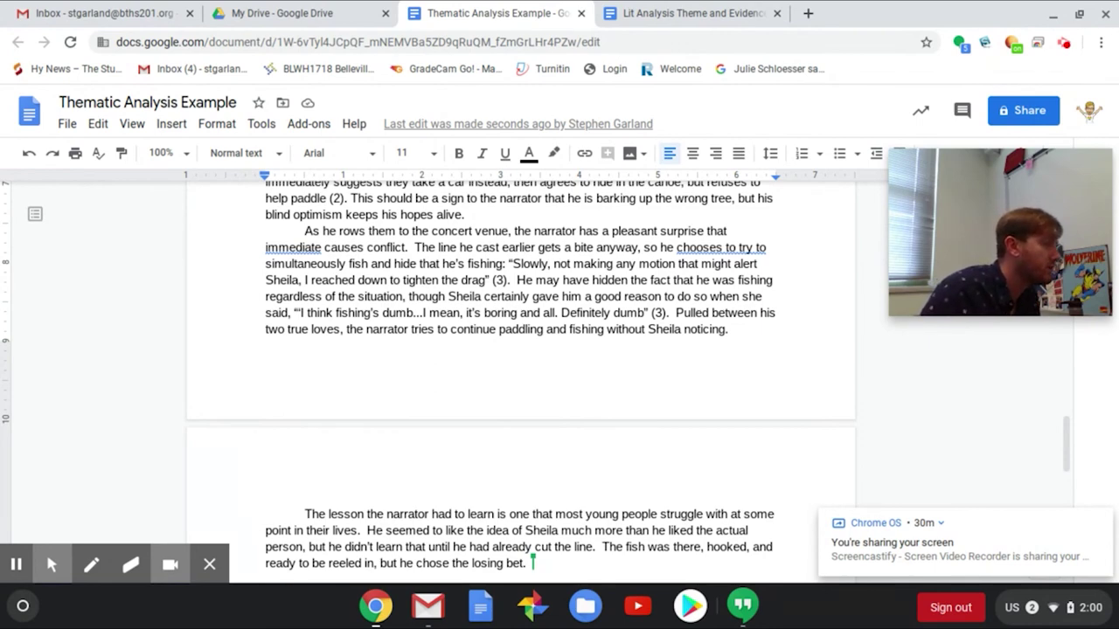
- Add "The narrator didn't yet know that you shouldn't hide who you are or what you love to get someone to like you"
type("Th")
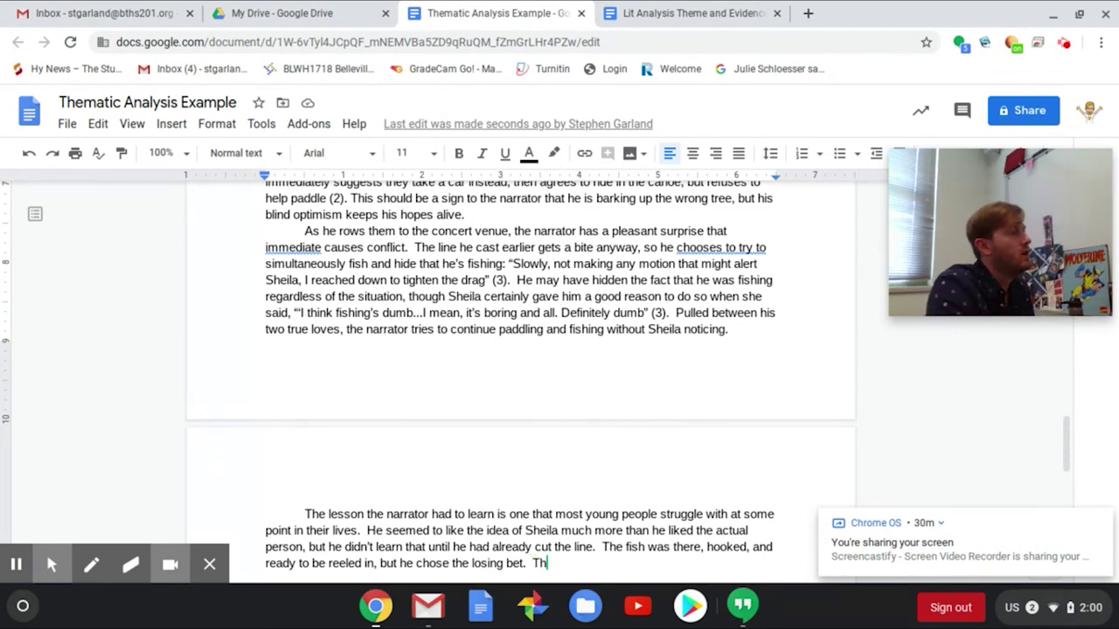
type("e narrator")
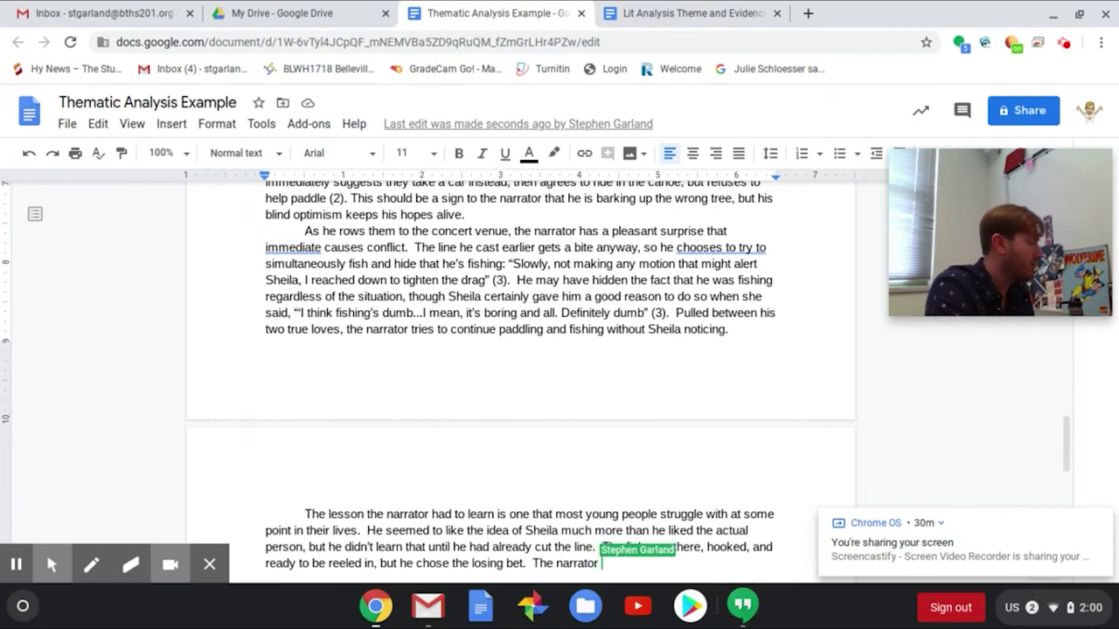
type(" didn't")
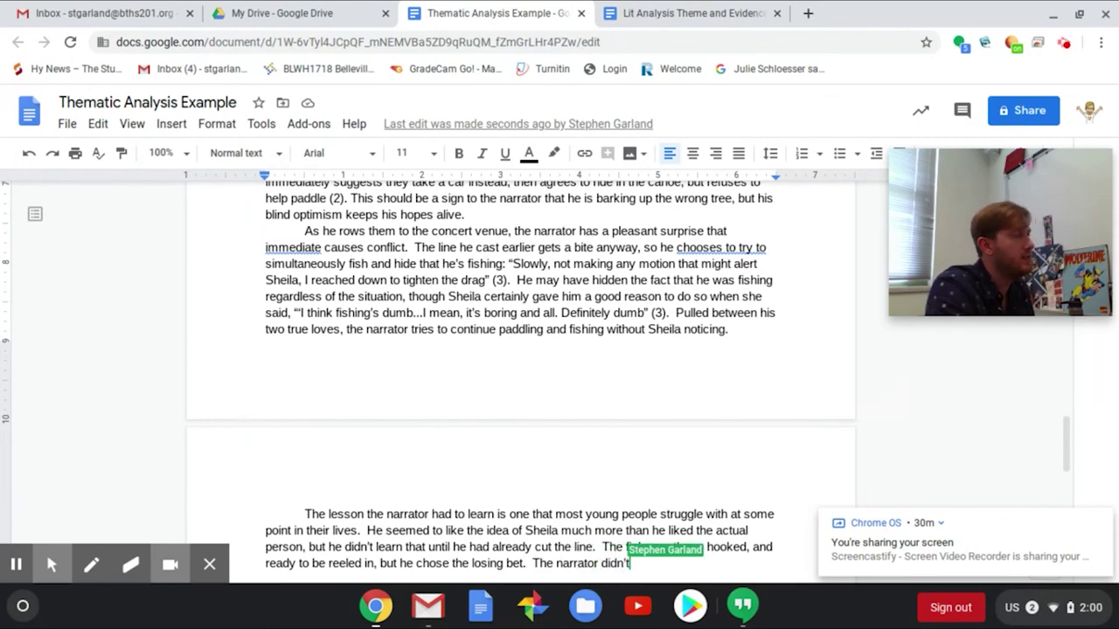
type(" yet know that ")
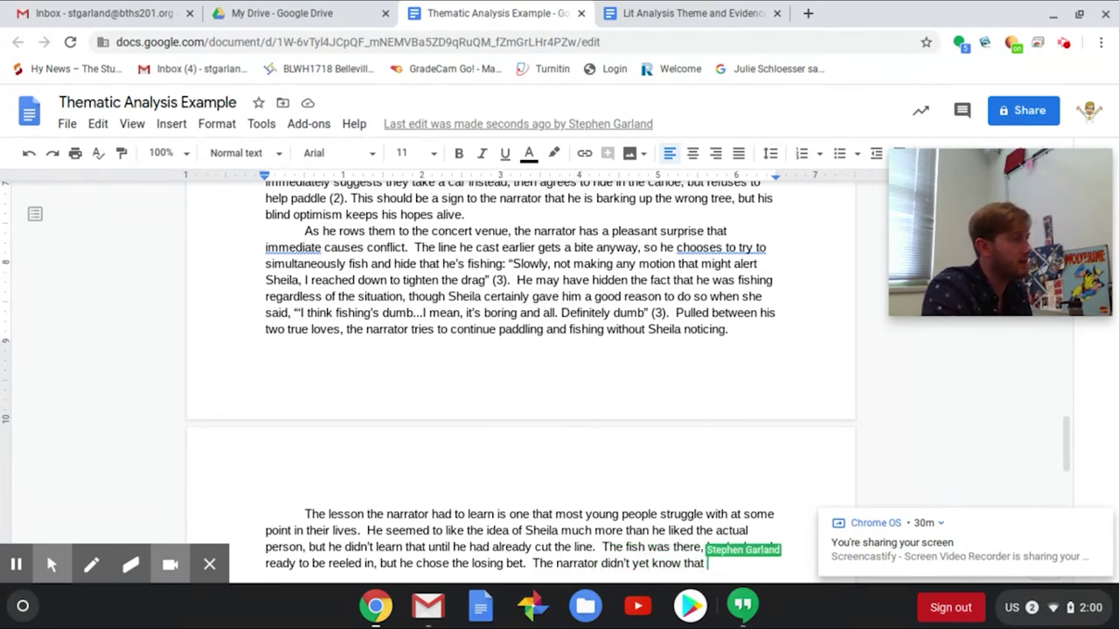
type("you shouldn't")
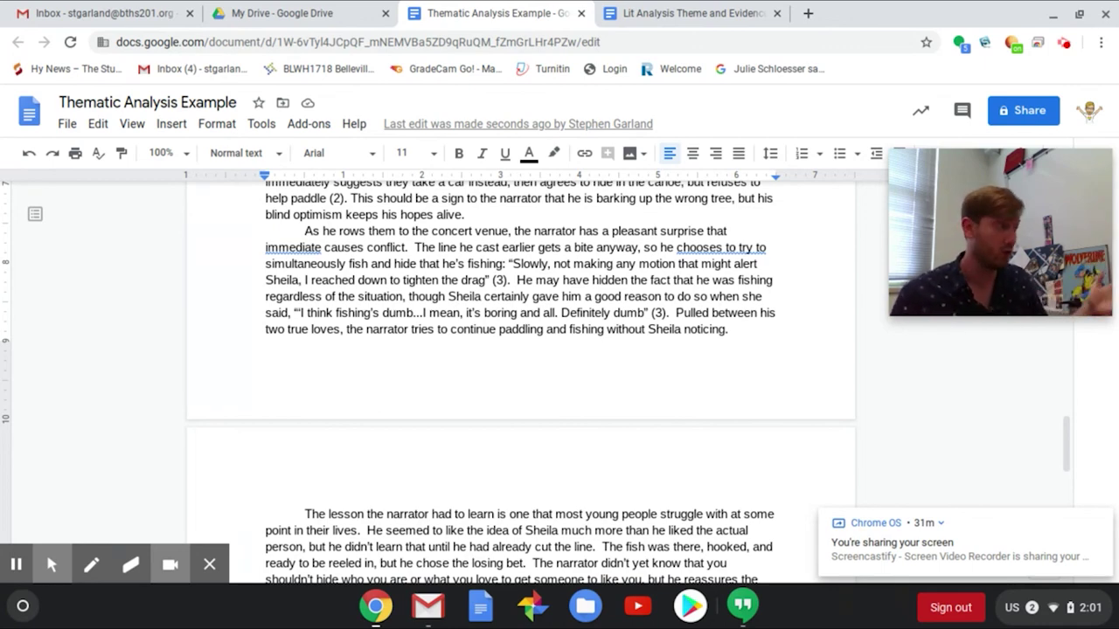
- Review the sixth paragraph on the narrator's lesson and look back over the earlier body paragraphs of the analysis
scroll(521, 367, "down", 1)
scroll(521, 368, "down", 2)
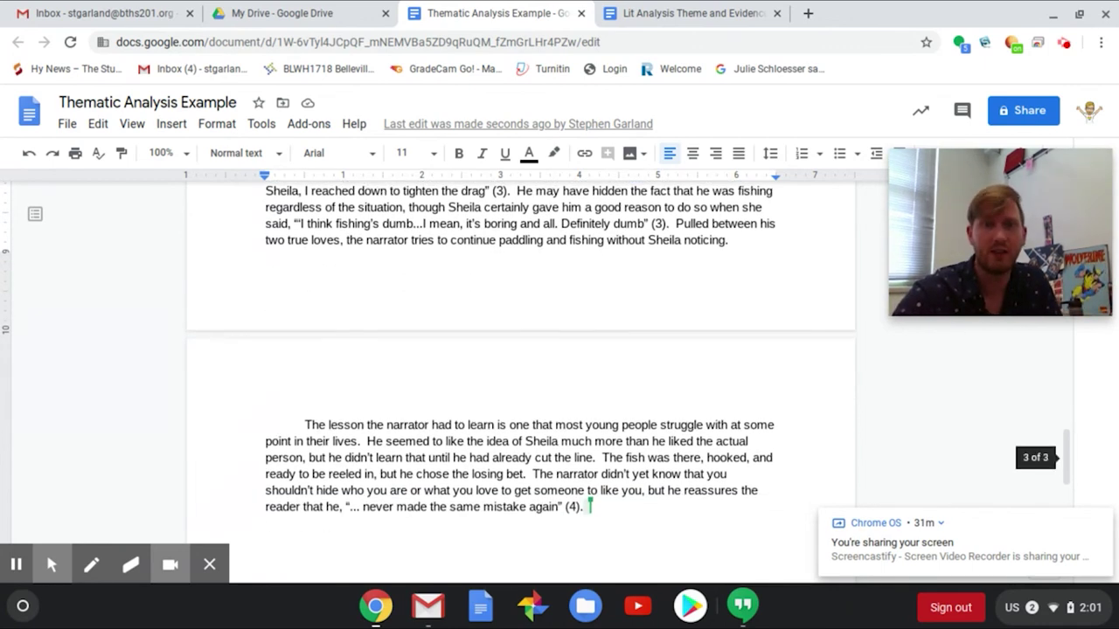
scroll(521, 367, "down", 1)
scroll(521, 367, "down", 2)
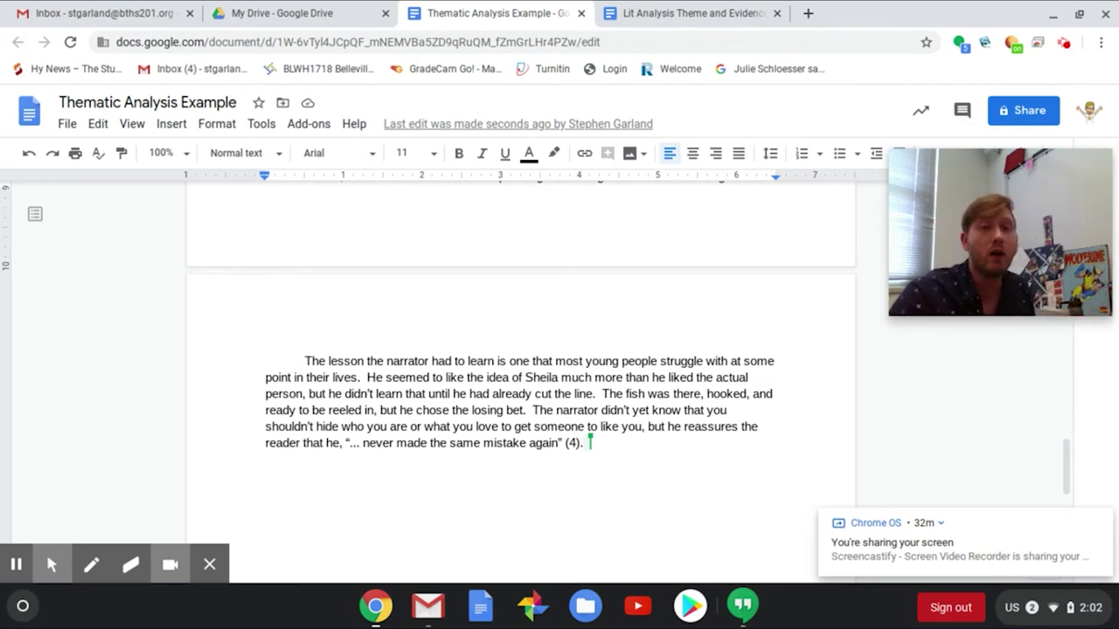
scroll(590, 443, "up", 5)
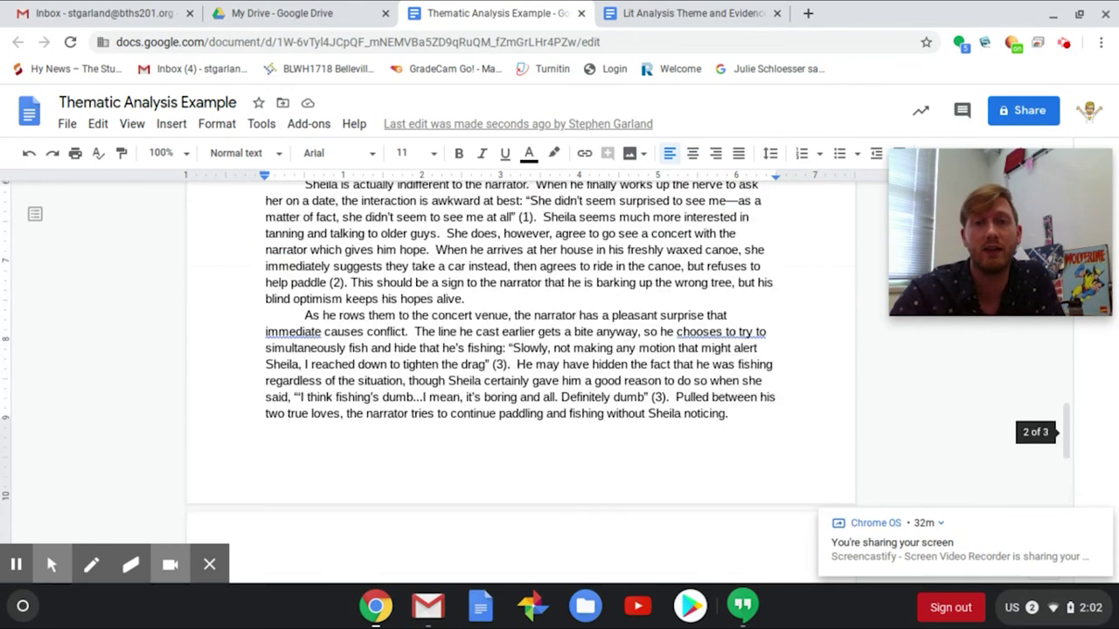
scroll(804, 471, "down", 1)
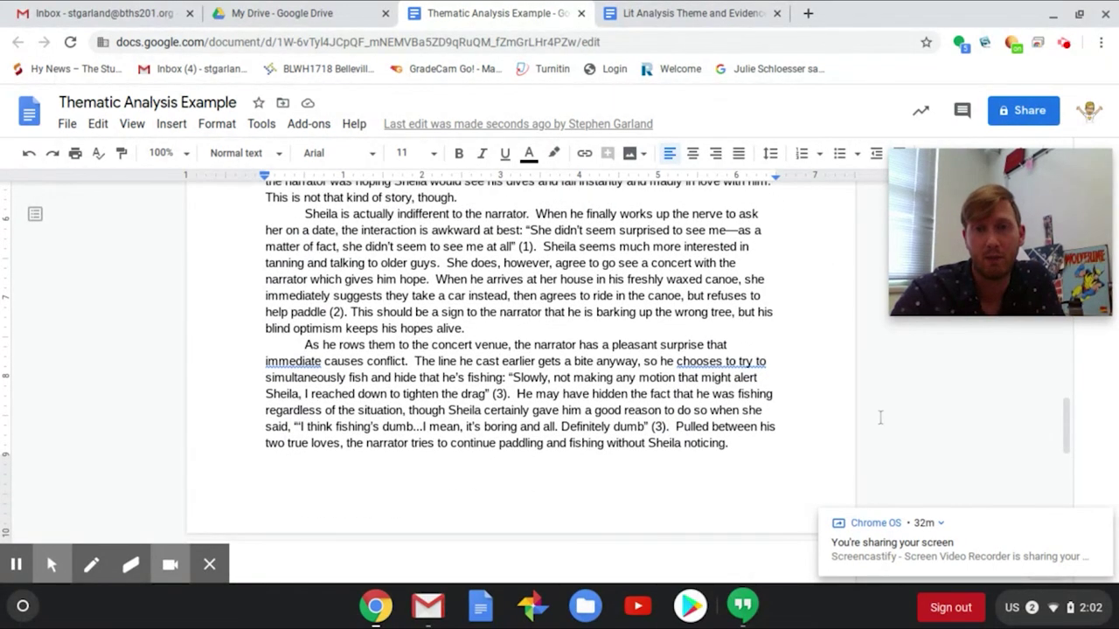
scroll(750, 441, "up", 5)
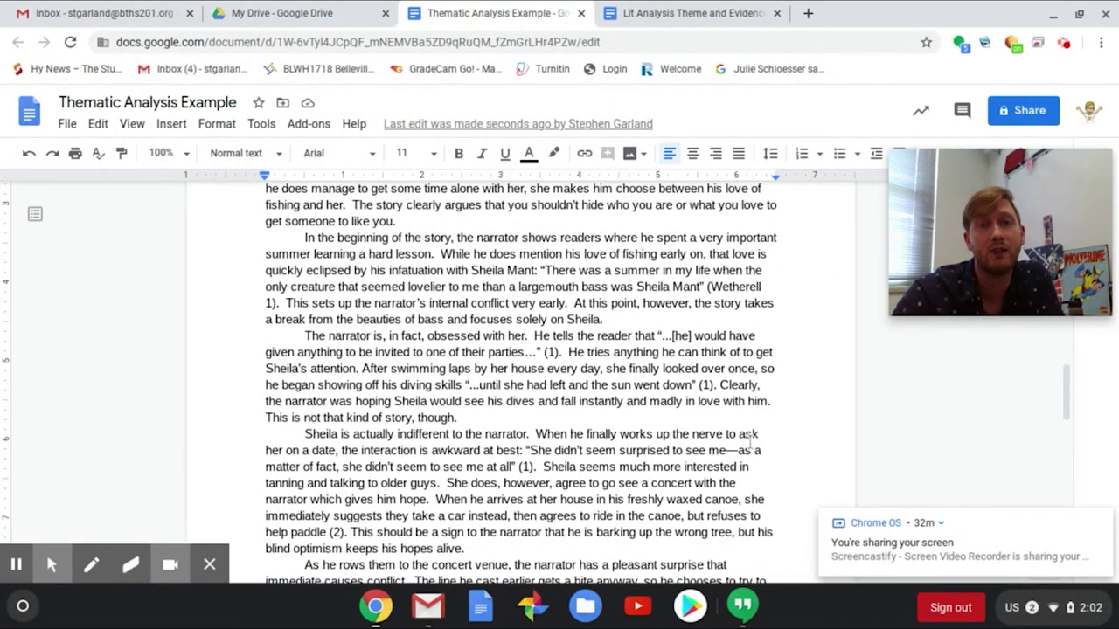
scroll(750, 441, "down", 5)
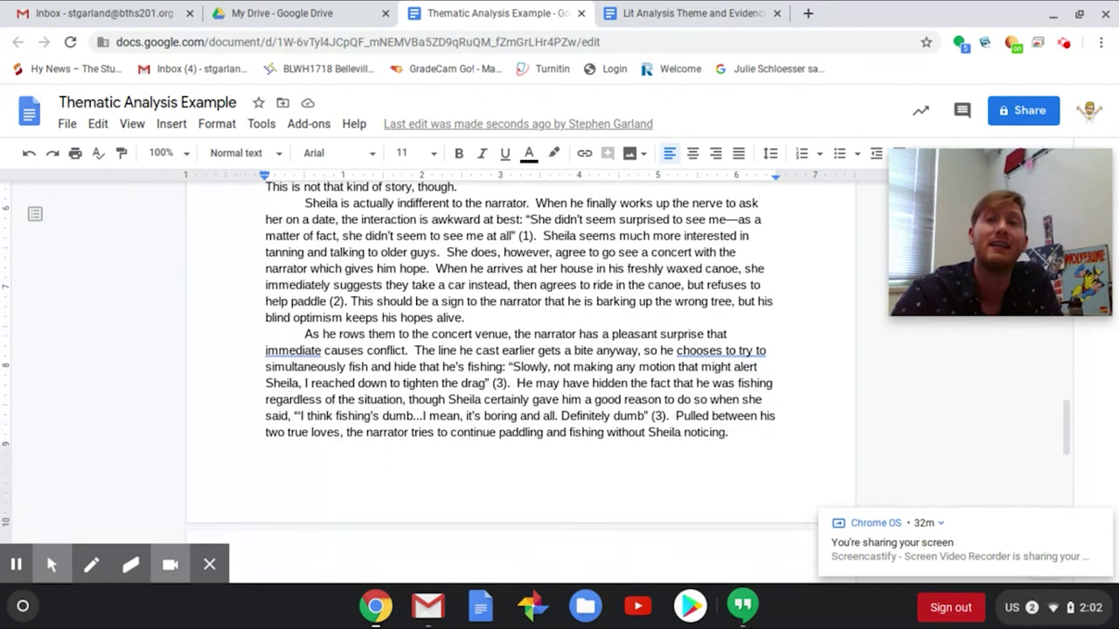
scroll(521, 350, "down", 1)
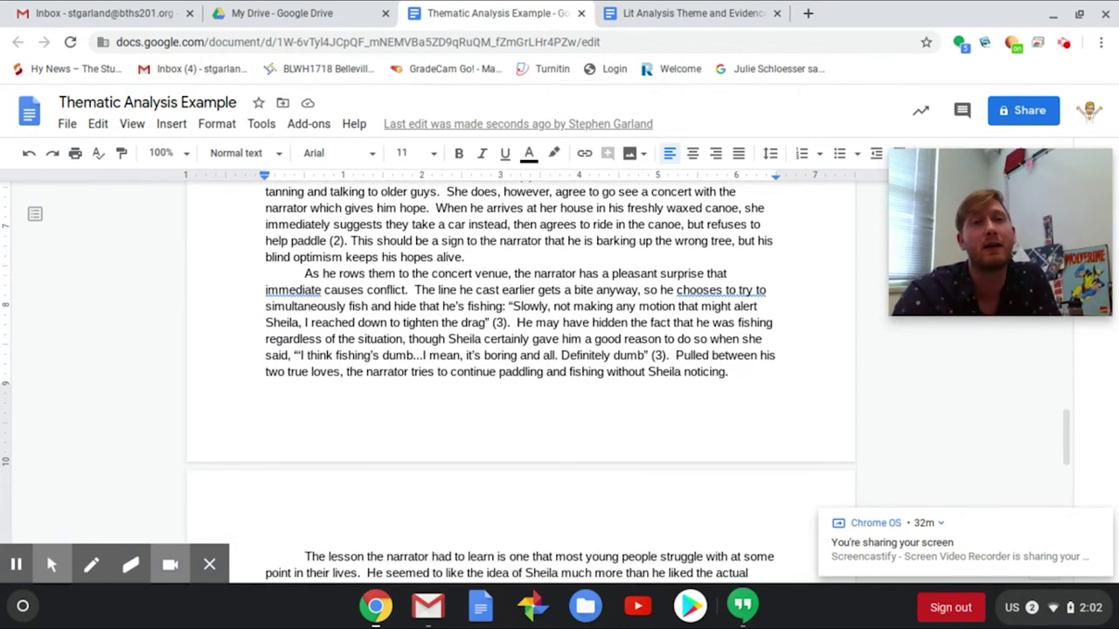